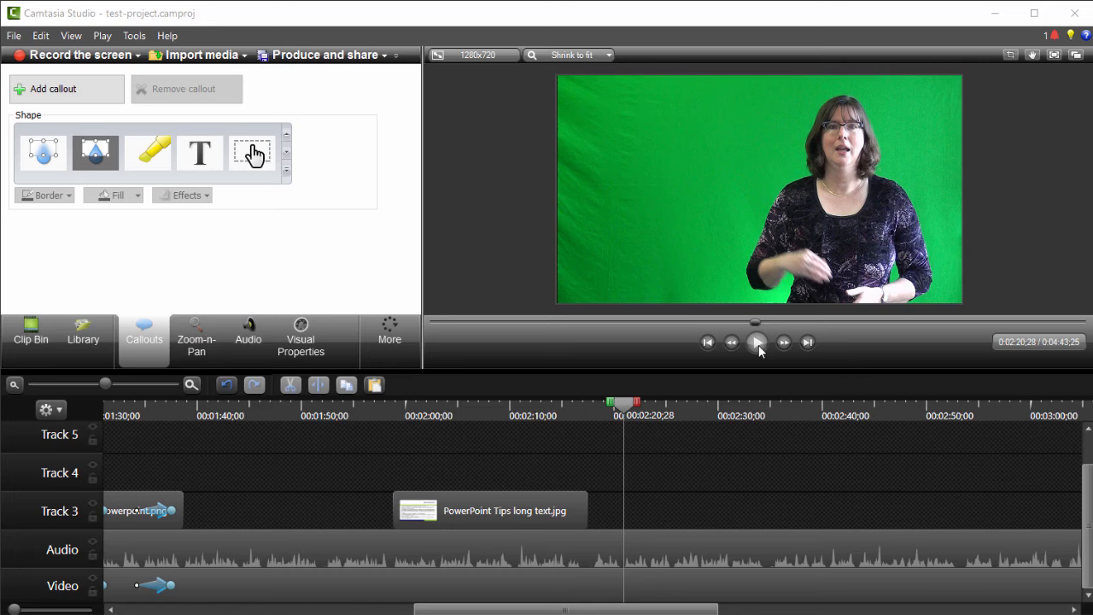
Step: Preview the footage just after 2:20 and add a text callout on Track 3 starting at about 2:21
click(758, 343)
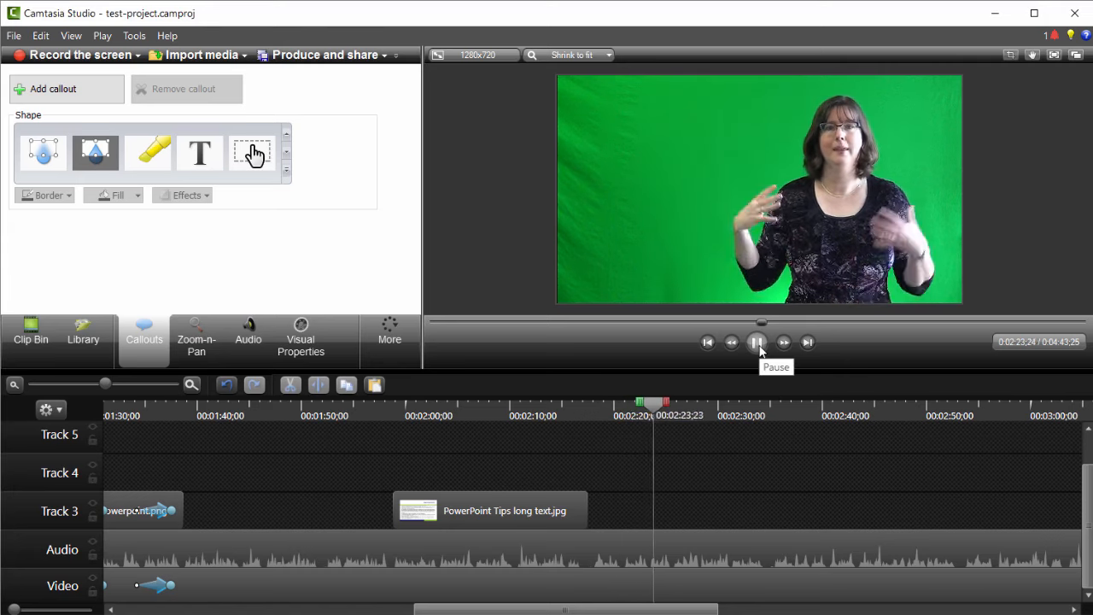
click(759, 346)
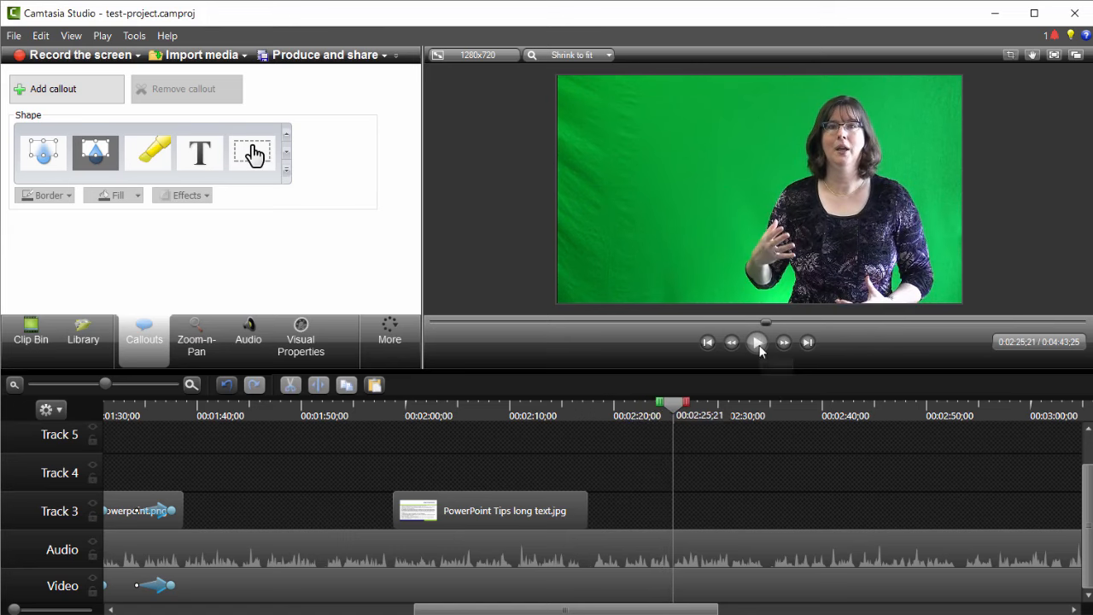
drag(683, 408, 629, 418)
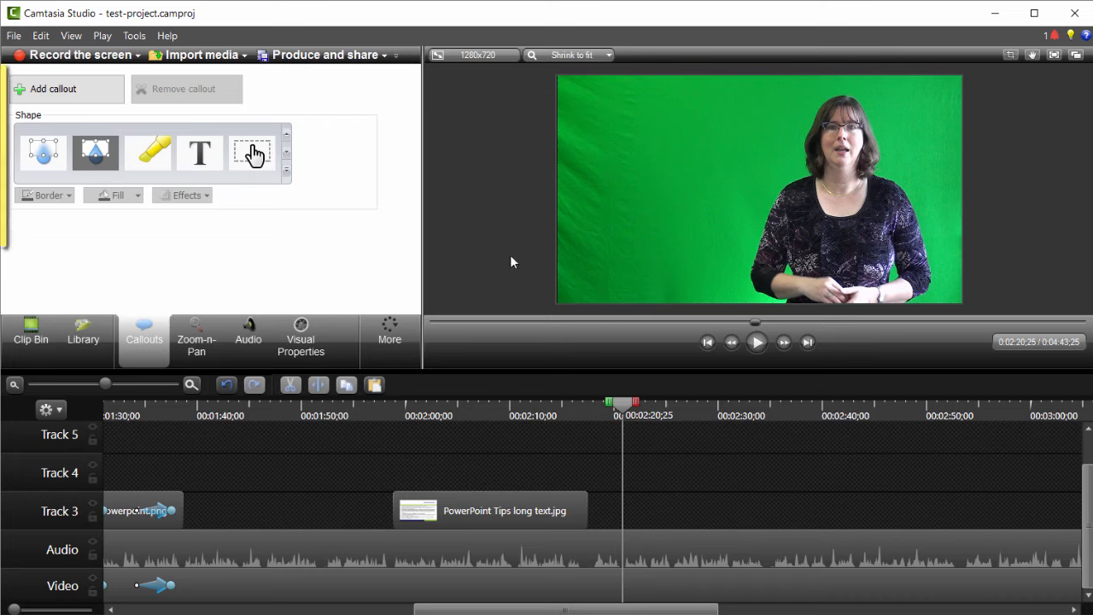
click(200, 155)
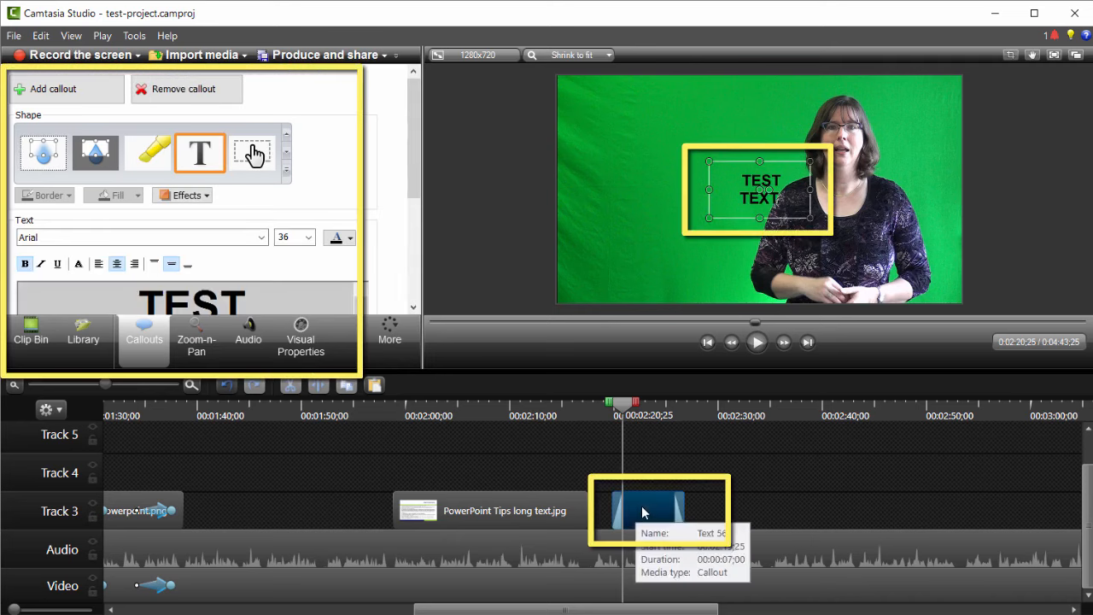
drag(640, 512, 657, 504)
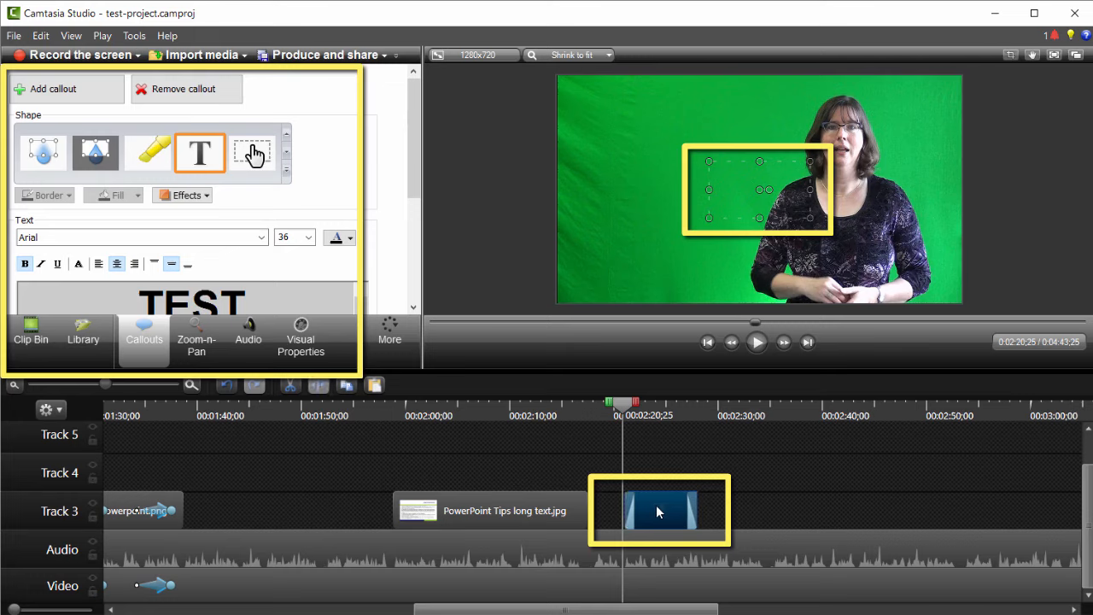
Step: Replace the text callout's sample text with "Create speaking points in bullet form"
click(658, 518)
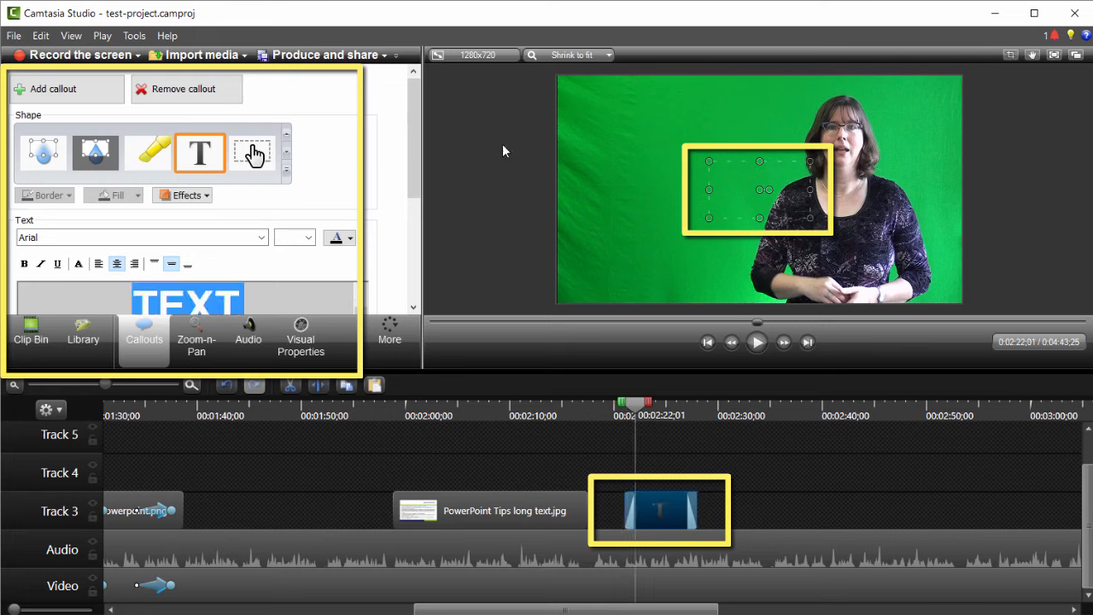
drag(414, 114, 414, 154)
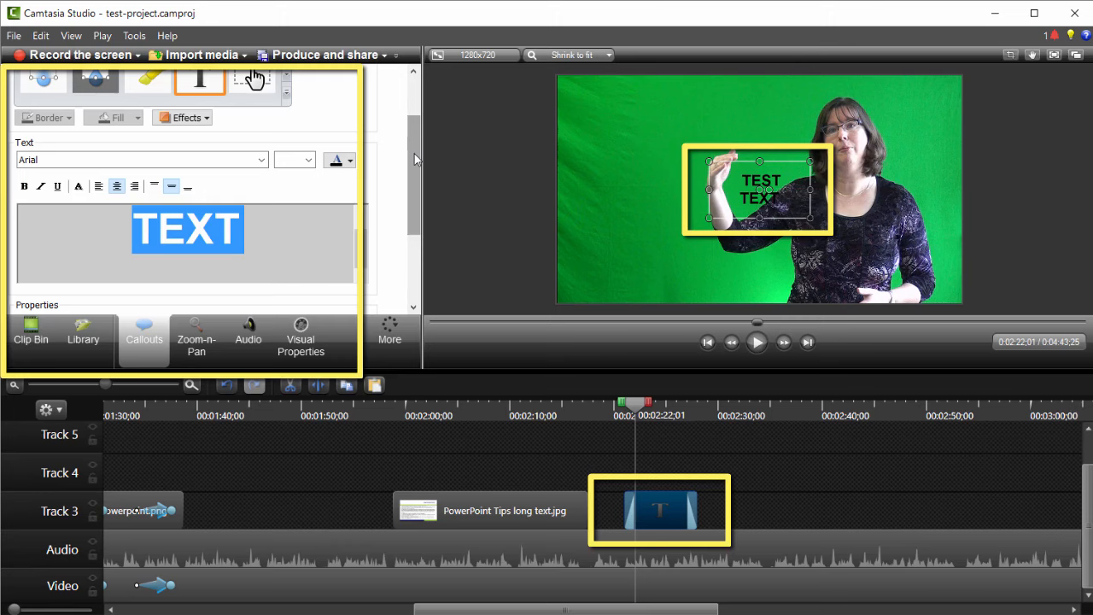
text(Cre)
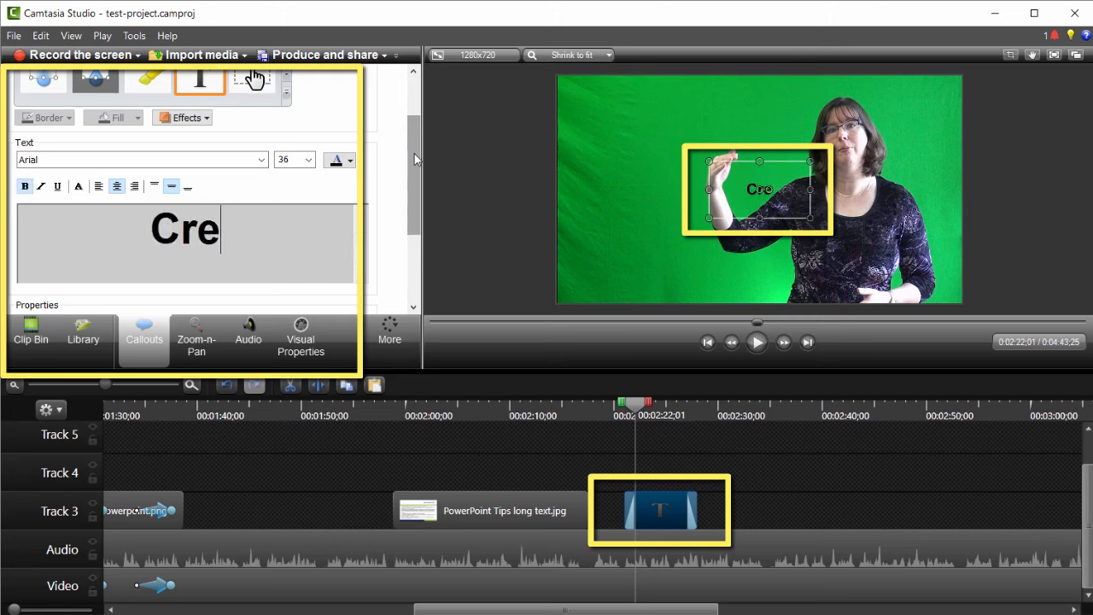
text(ate spr)
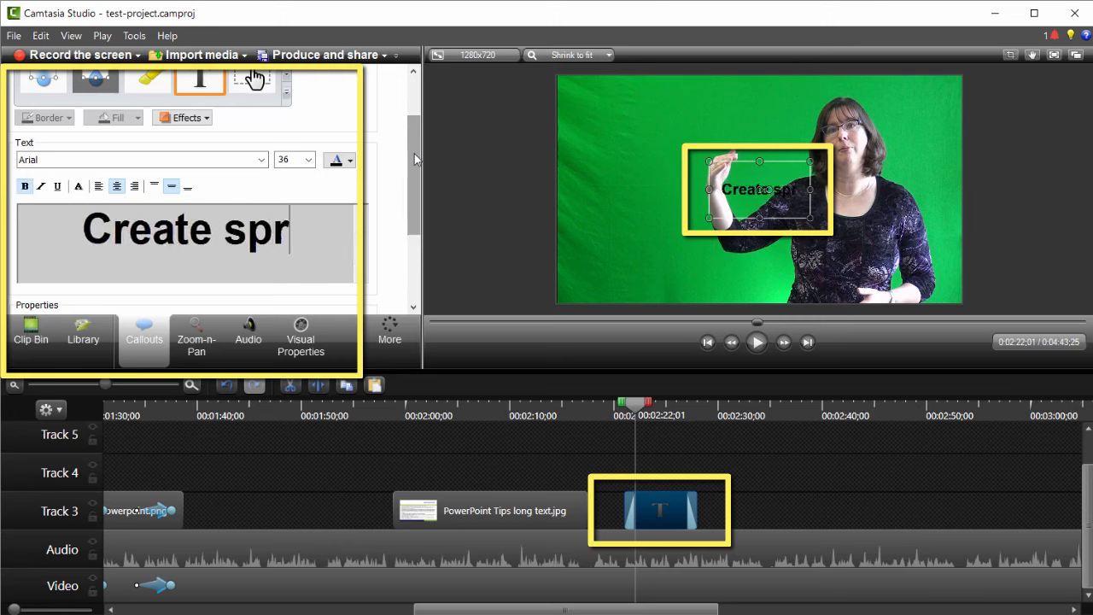
key(BackSpace)
text(eain)
key(BackSpace)
key(BackSpace)
key(BackSpace)
text(aking)
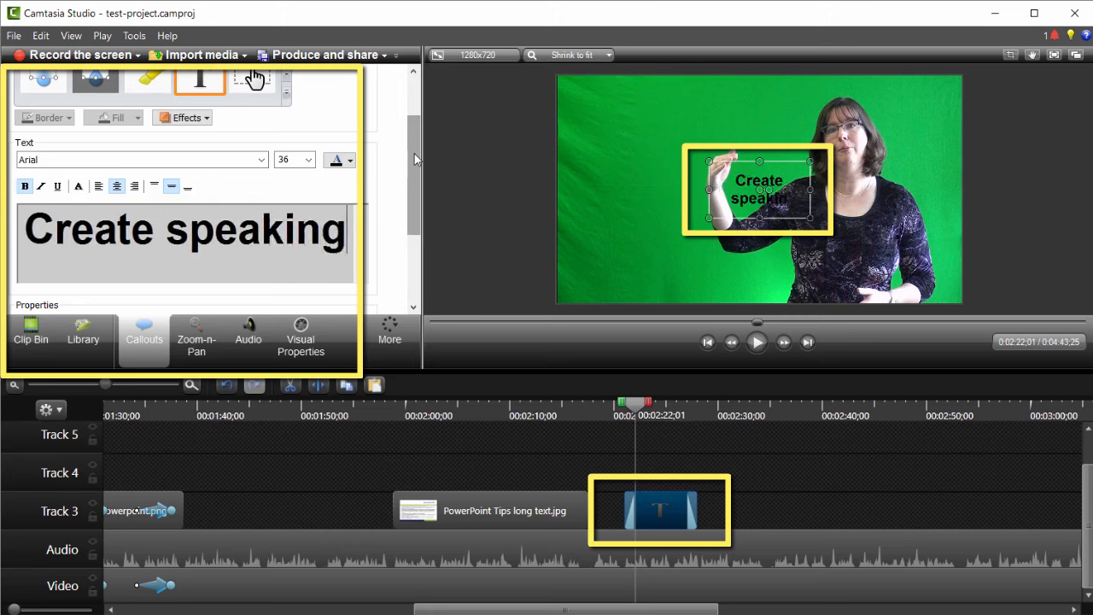
text( points in b)
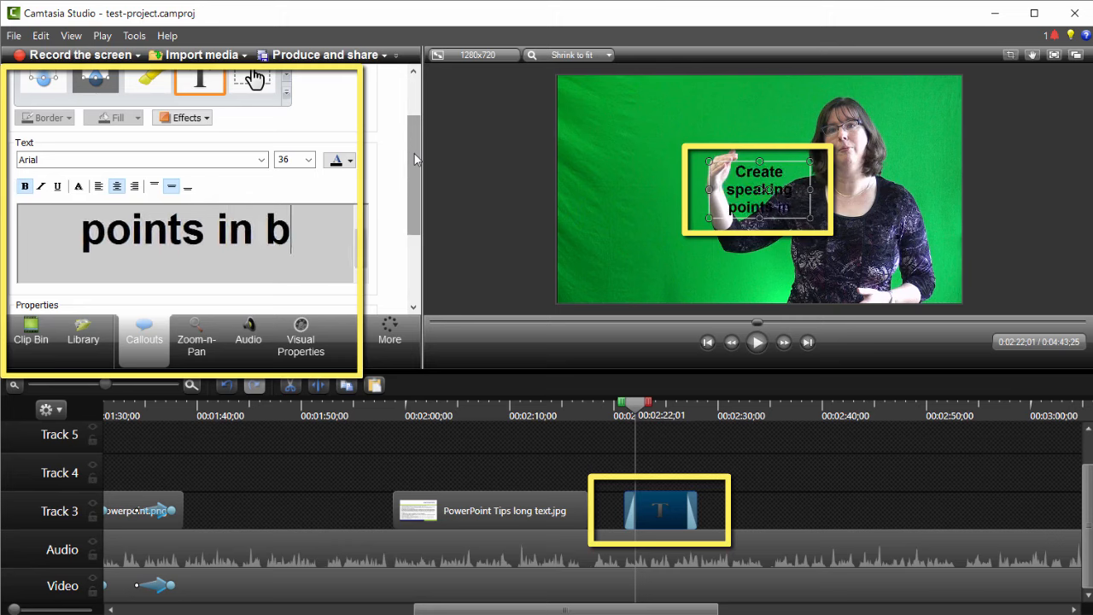
text(ullet form)
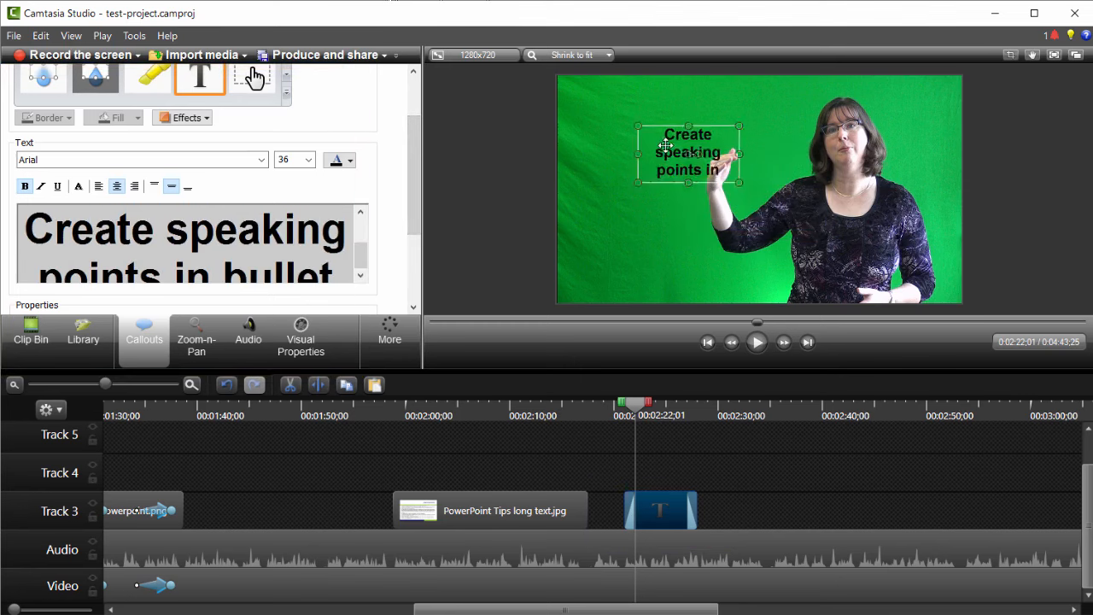
Step: Move the text callout into the upper-left area of the video frame and extend its box downward to fit all four lines
drag(665, 146, 633, 134)
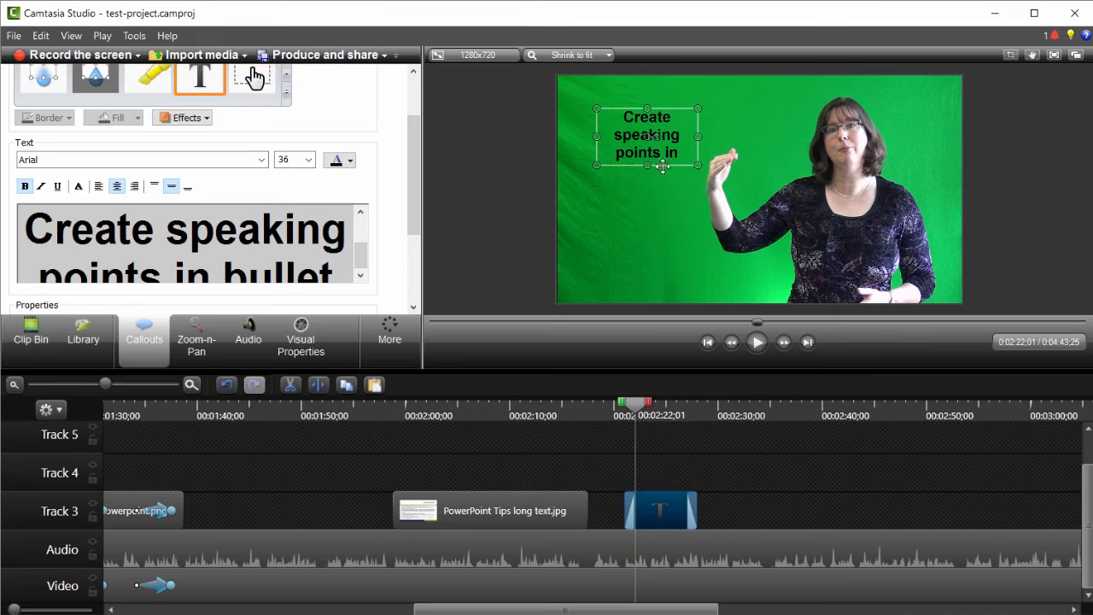
drag(647, 165, 649, 206)
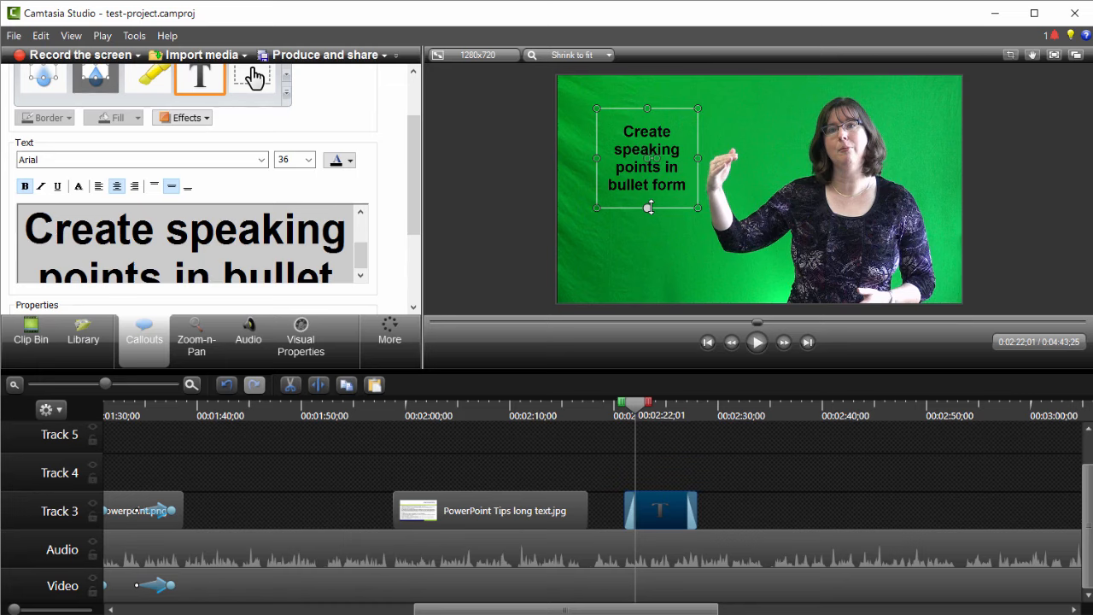
click(492, 203)
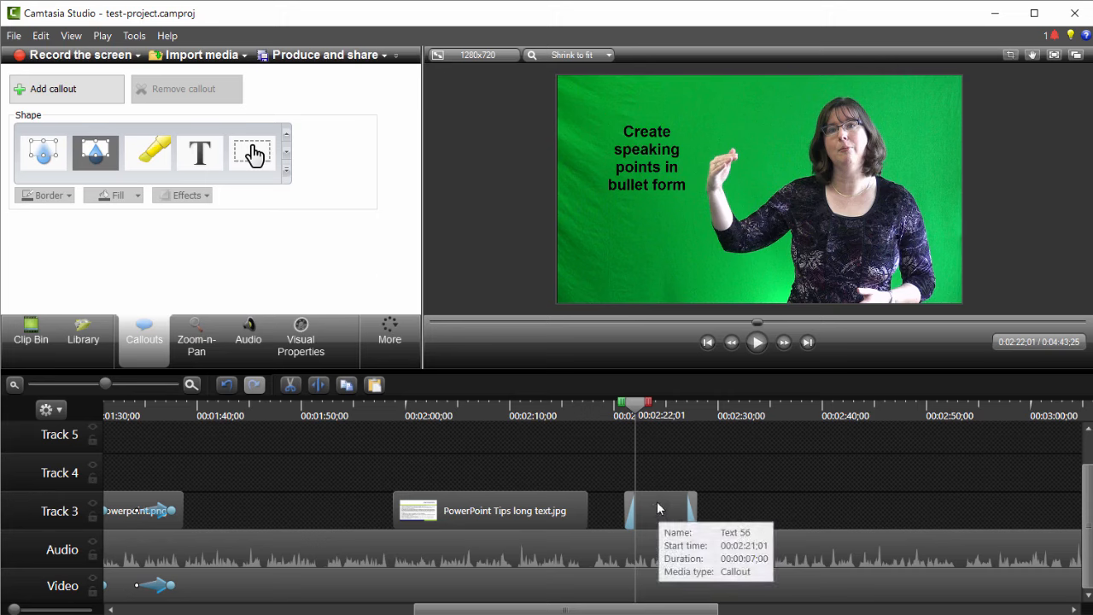
Step: Add a blue many-pointed starburst callout and position it over the text in the video frame
click(286, 171)
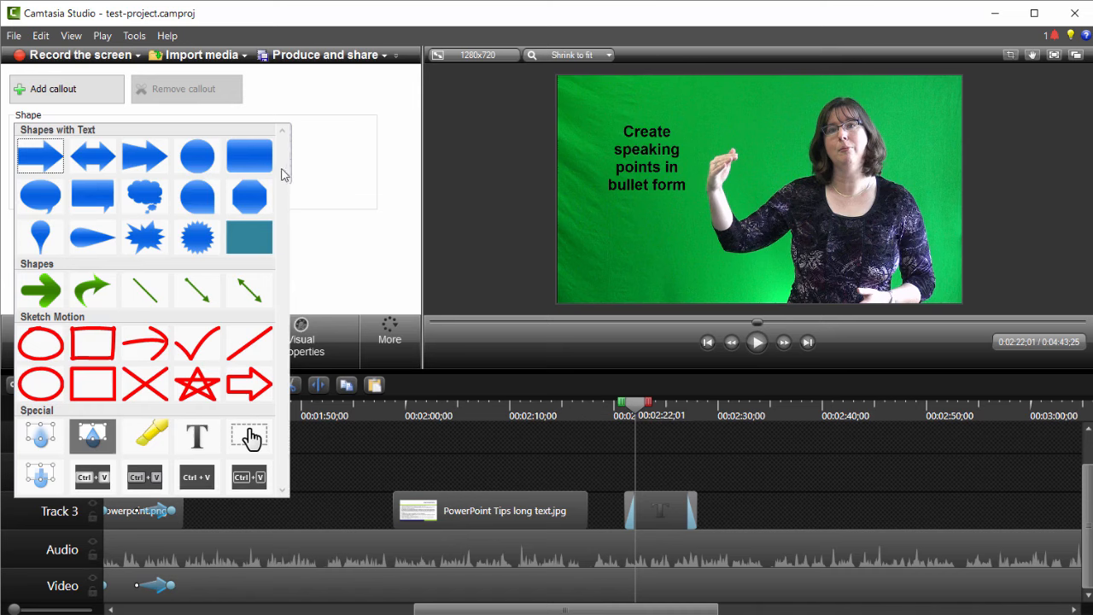
click(205, 247)
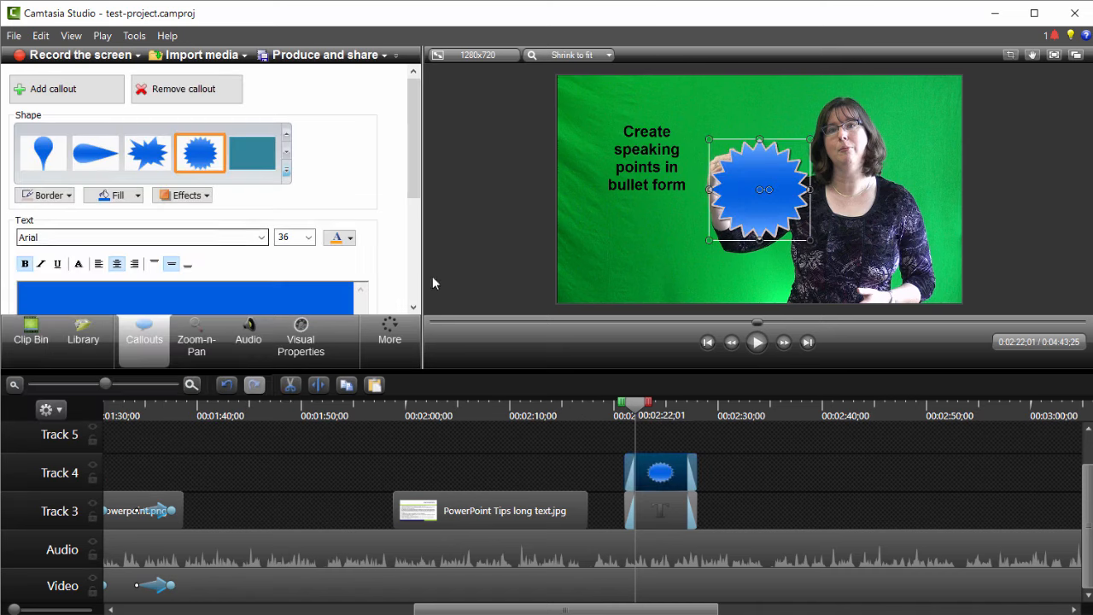
drag(752, 218, 635, 179)
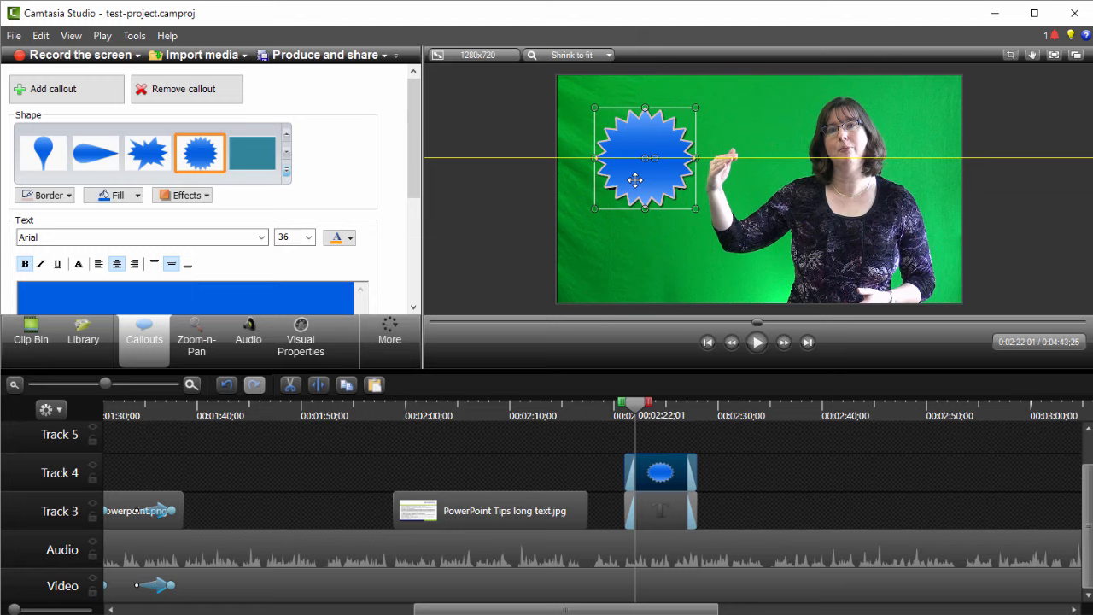
drag(635, 179, 636, 179)
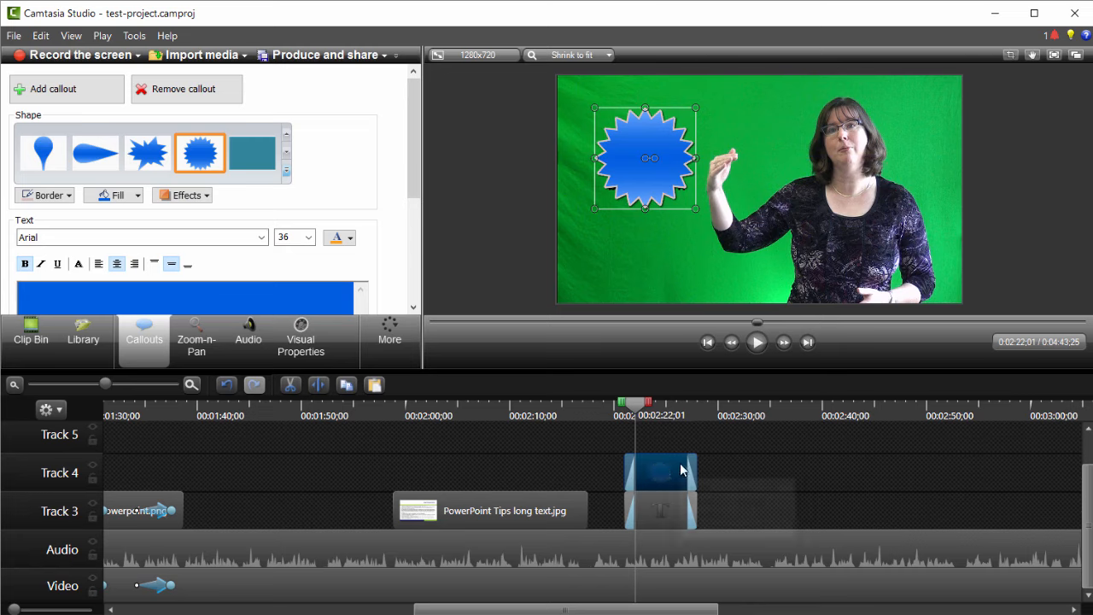
Step: Swap the callouts' stacking order by moving the text callout to Track 4 and the starburst to Track 3 beneath it
drag(638, 411, 606, 412)
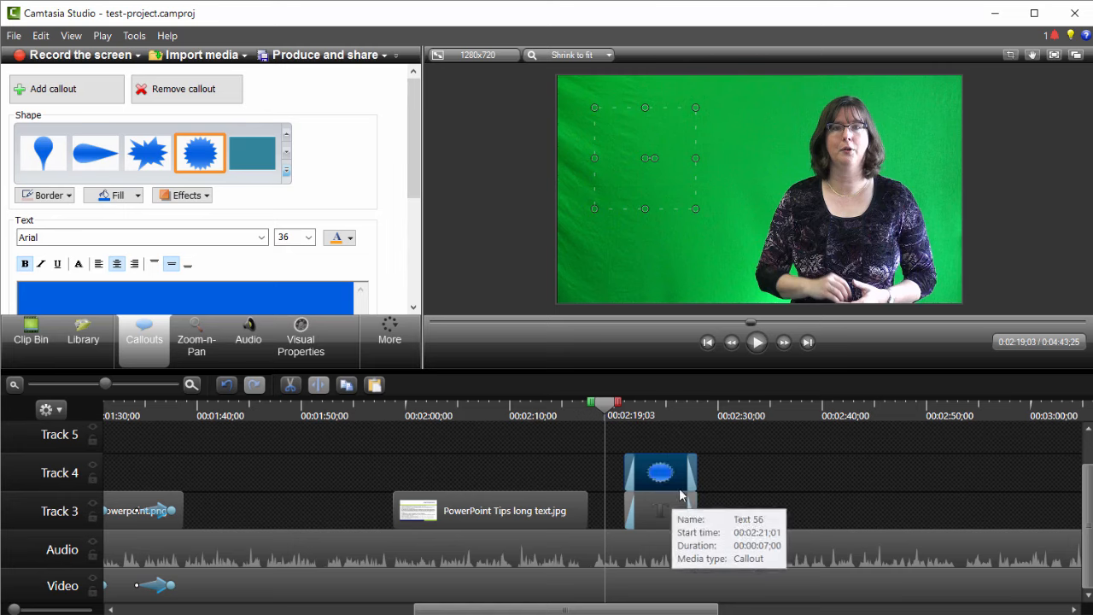
click(655, 412)
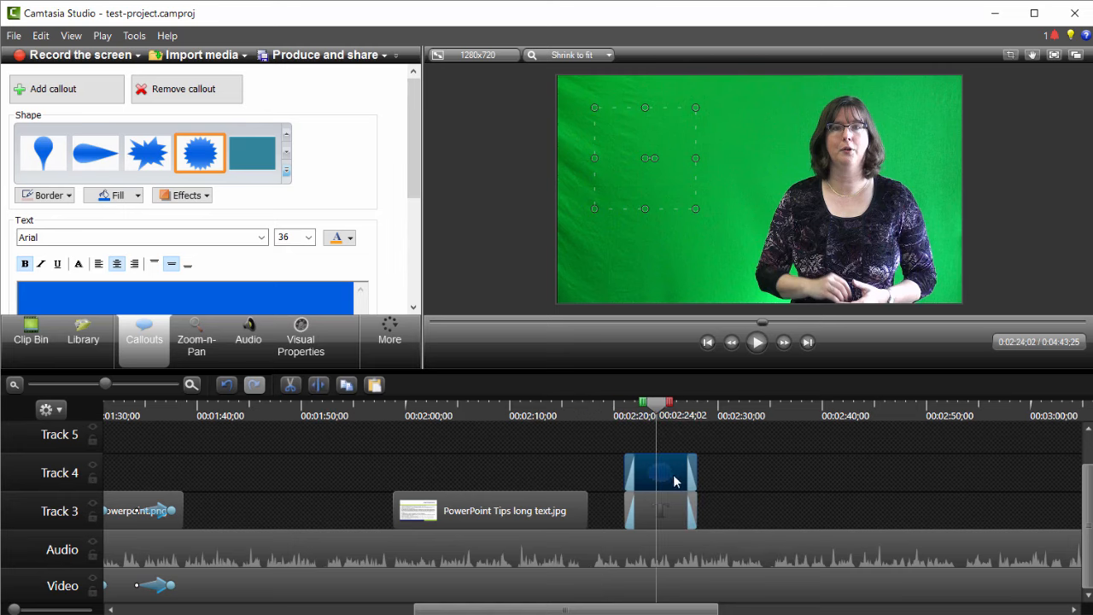
drag(673, 472, 770, 490)
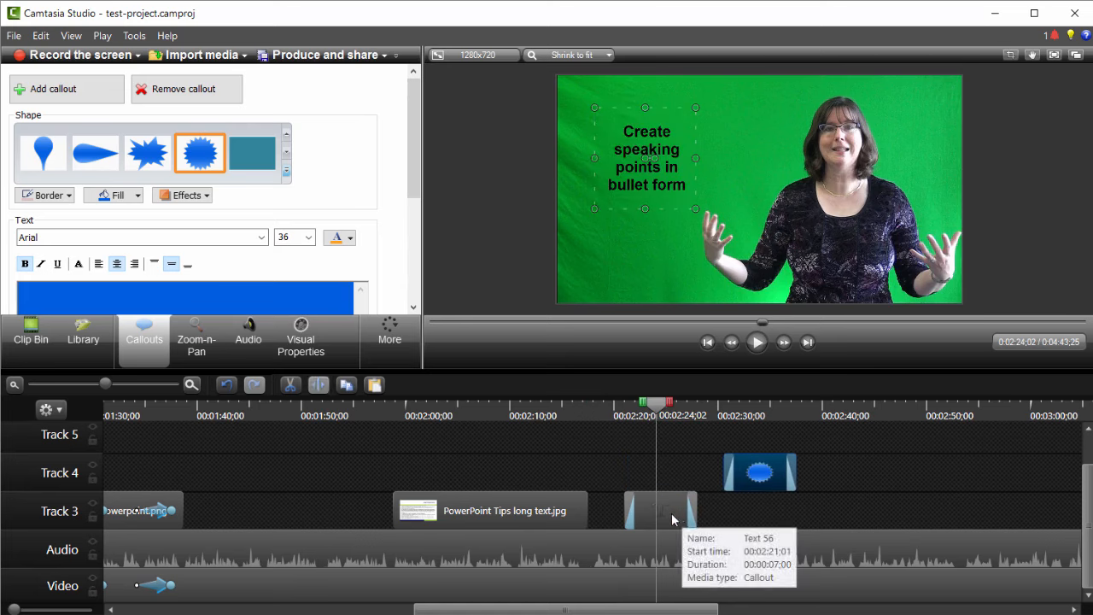
drag(672, 515, 670, 490)
drag(760, 473, 657, 517)
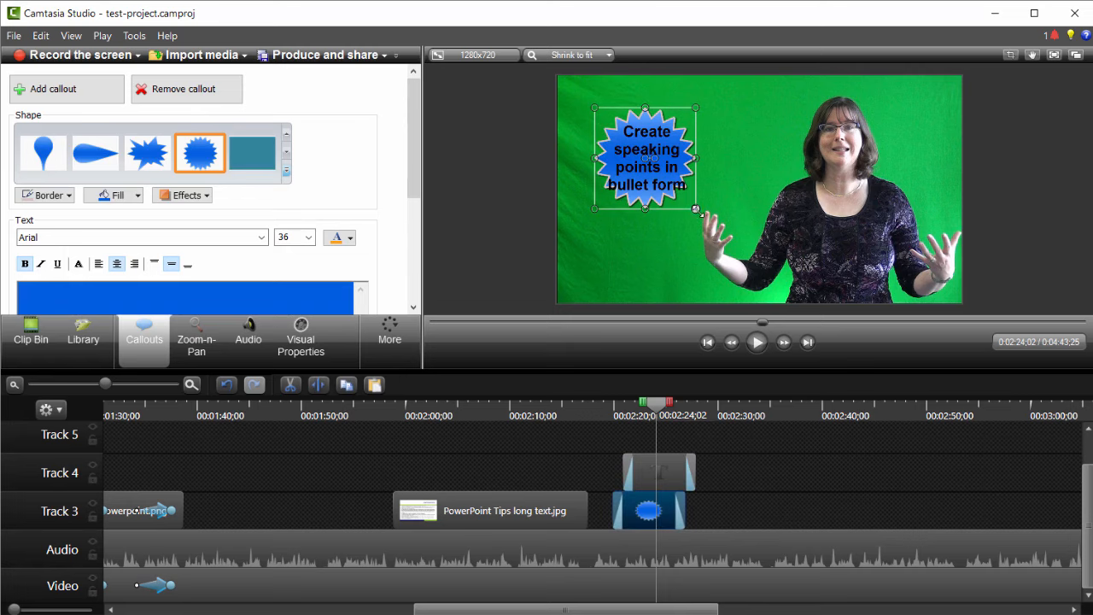
Step: Enlarge the starburst on all sides so that it fully surrounds the callout text
drag(696, 209, 704, 220)
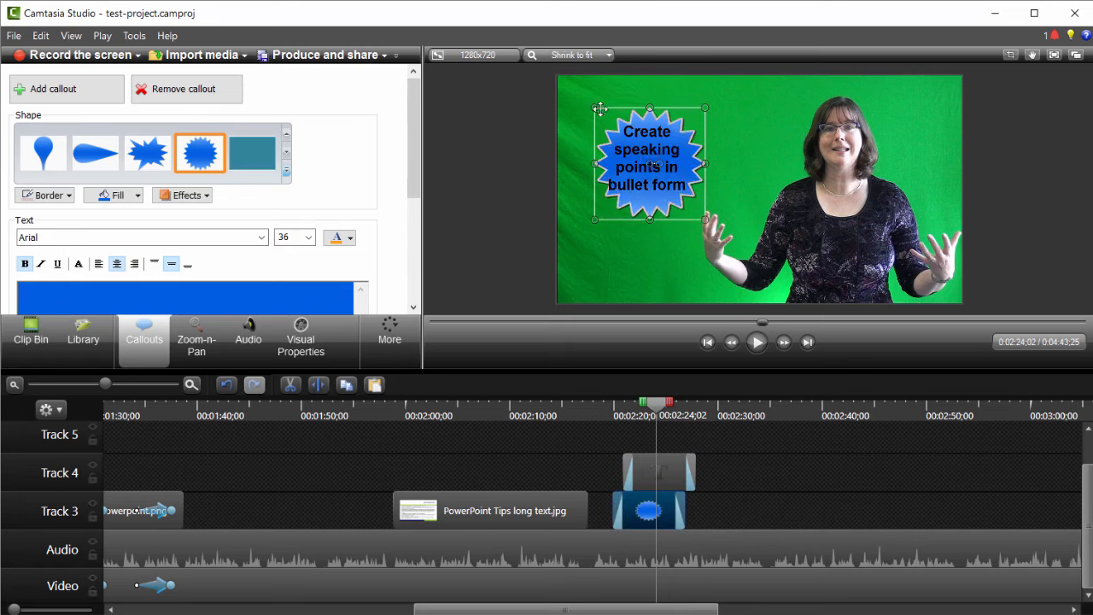
drag(599, 109, 584, 95)
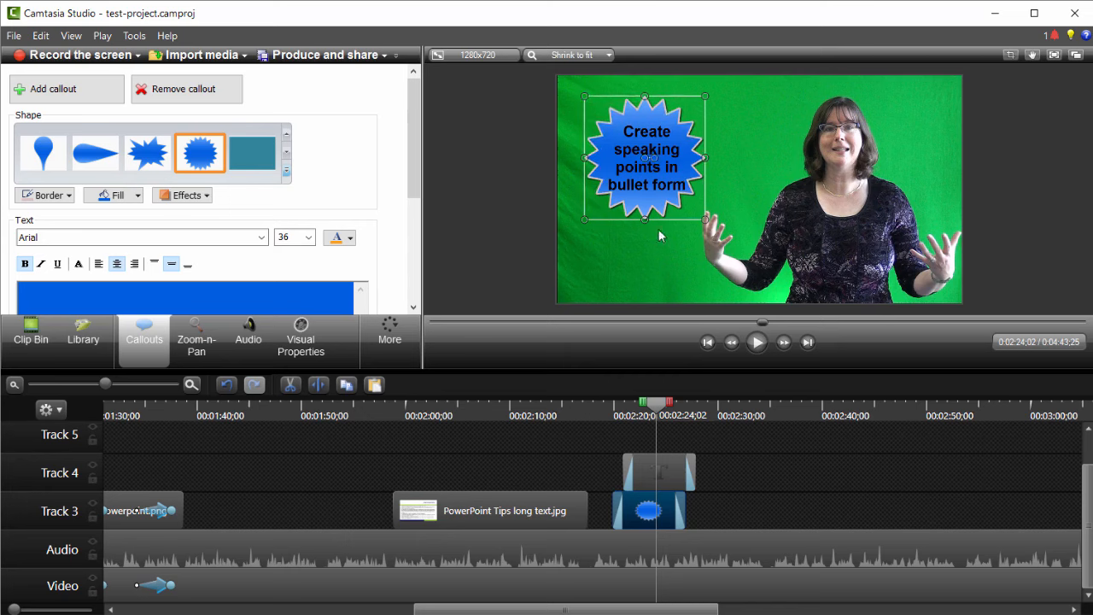
drag(644, 220, 644, 229)
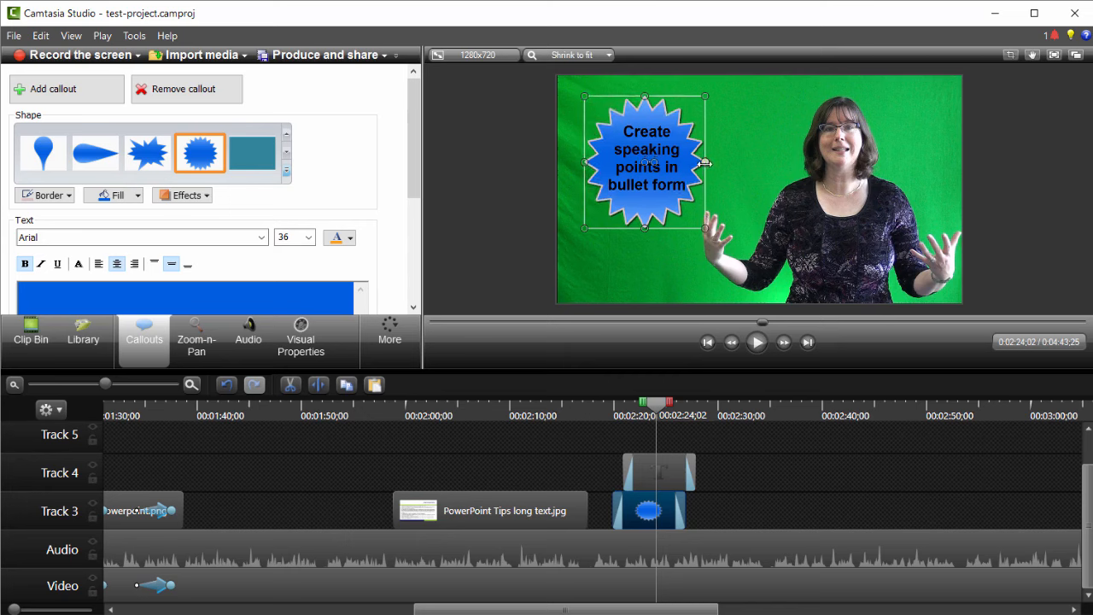
mouse_move(705, 161)
mouse_down()
mouse_move(714, 161)
mouse_move(697, 161)
mouse_up()
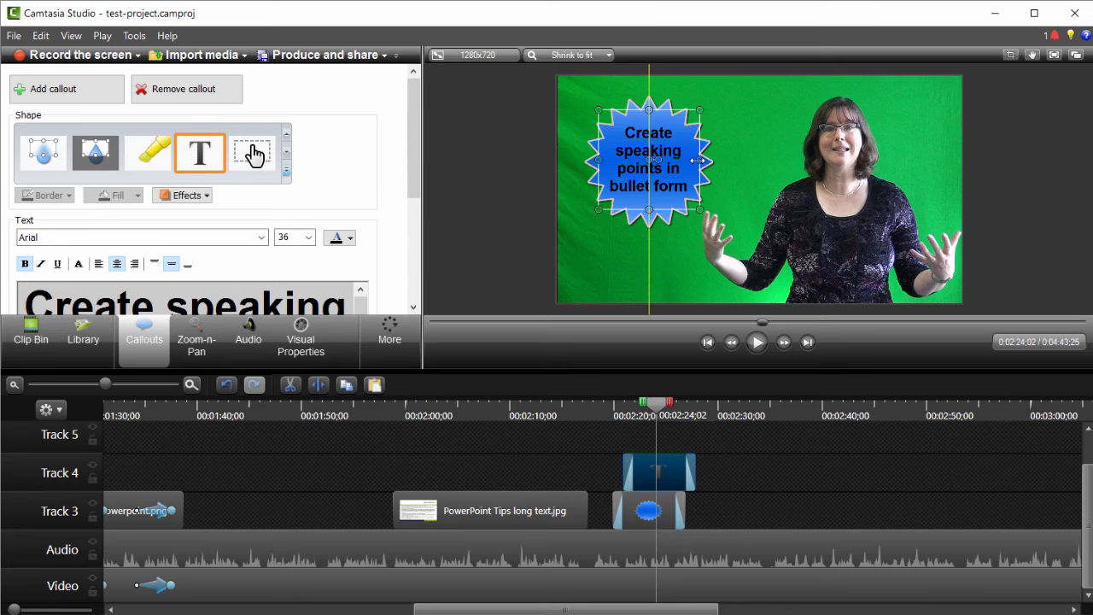
Step: Center the text callout within the starburst and align its clip on Track 4 with the starburst clip on Track 3
drag(697, 160, 698, 163)
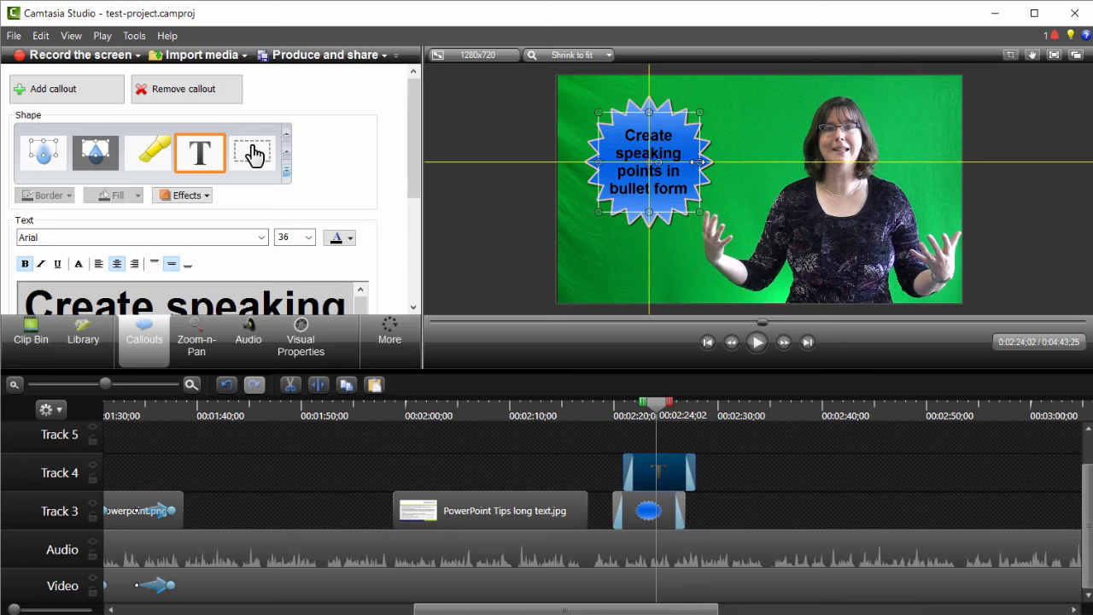
drag(698, 160, 697, 161)
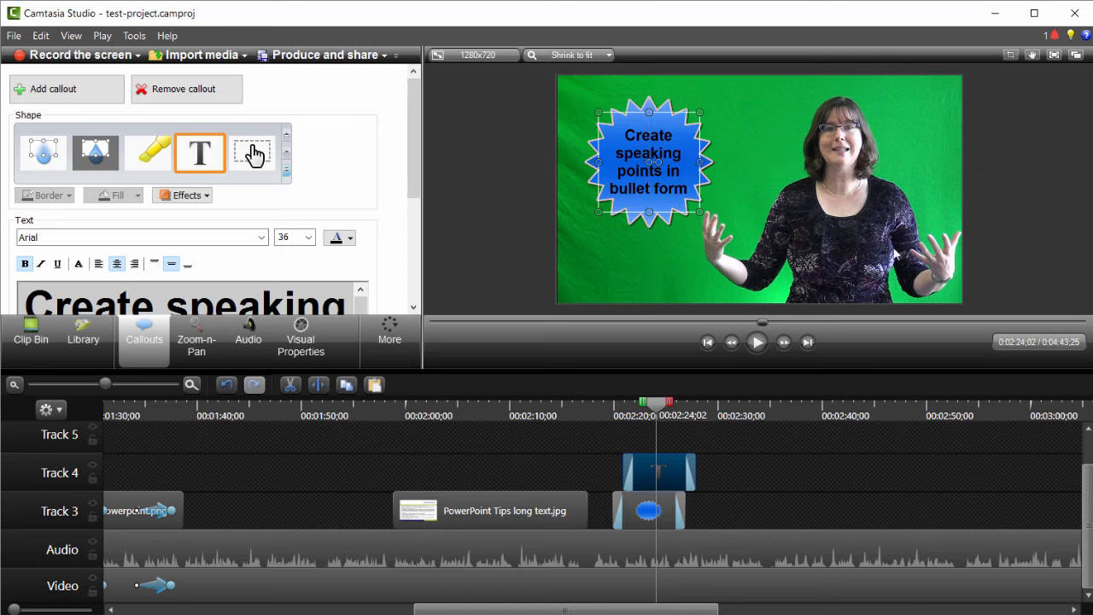
click(510, 223)
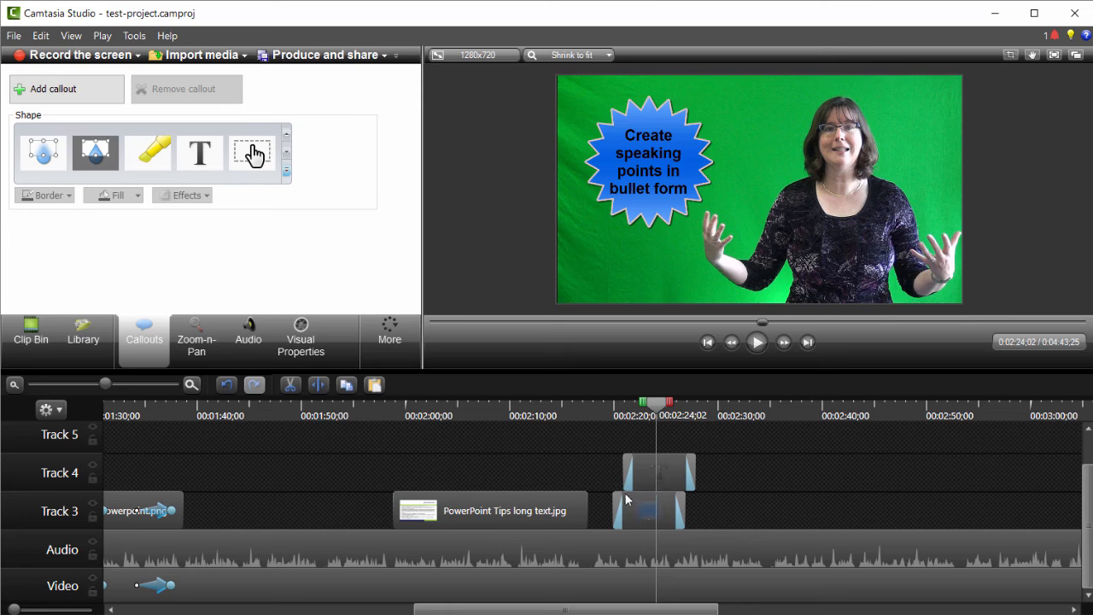
drag(636, 461, 624, 472)
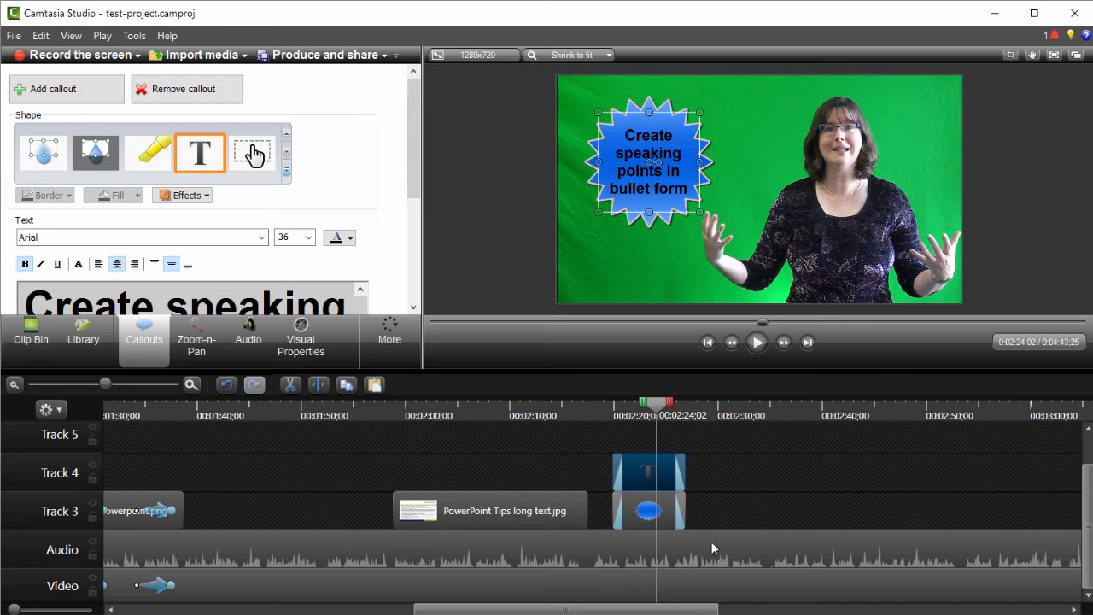
click(494, 208)
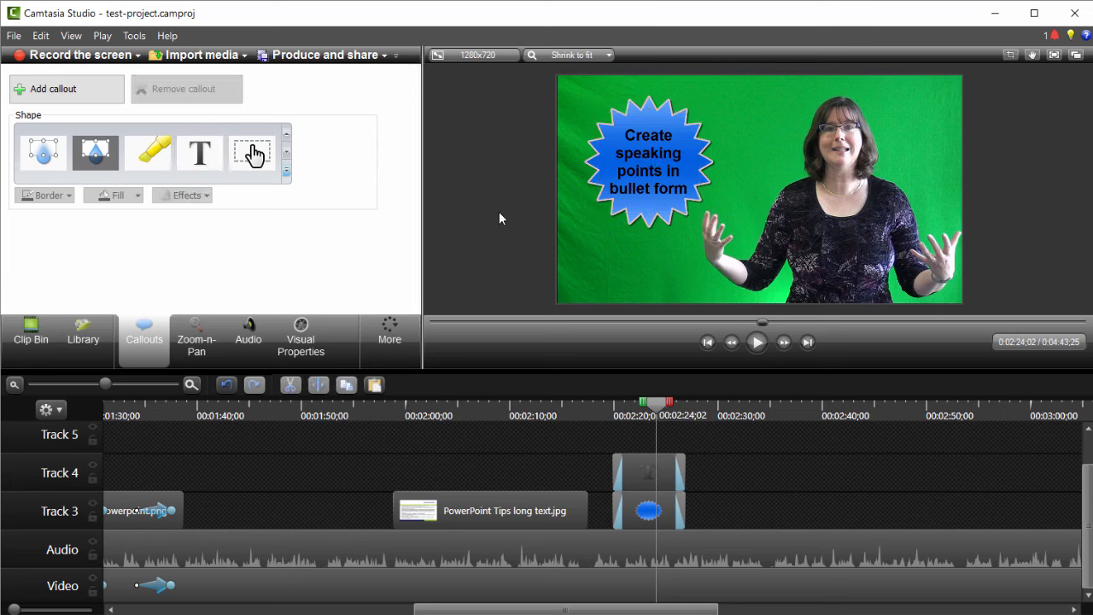
Step: Set the starburst callout to have no border
click(693, 160)
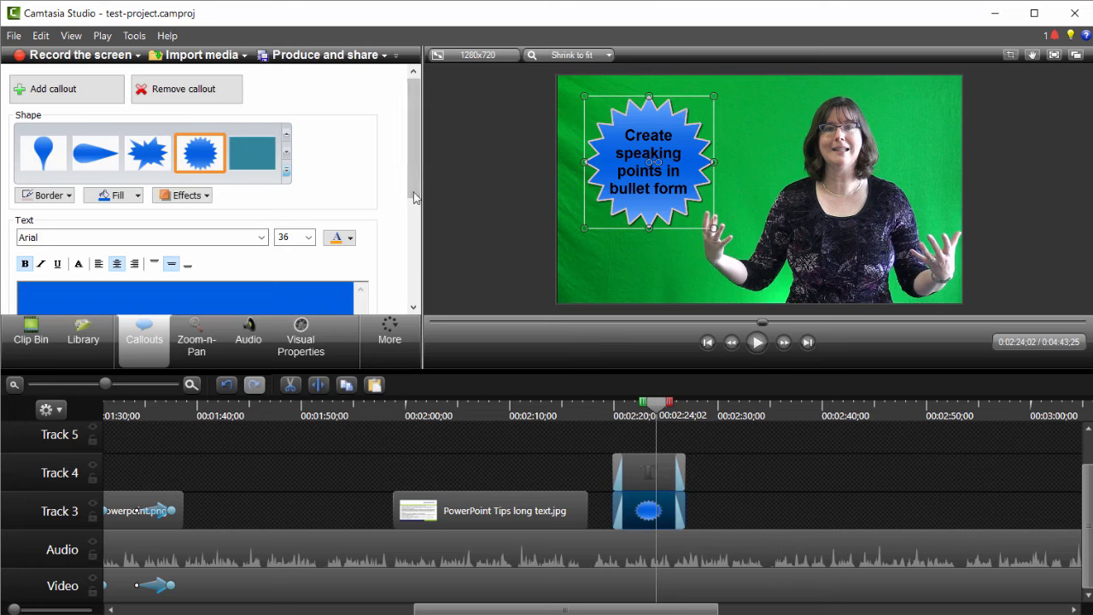
click(67, 195)
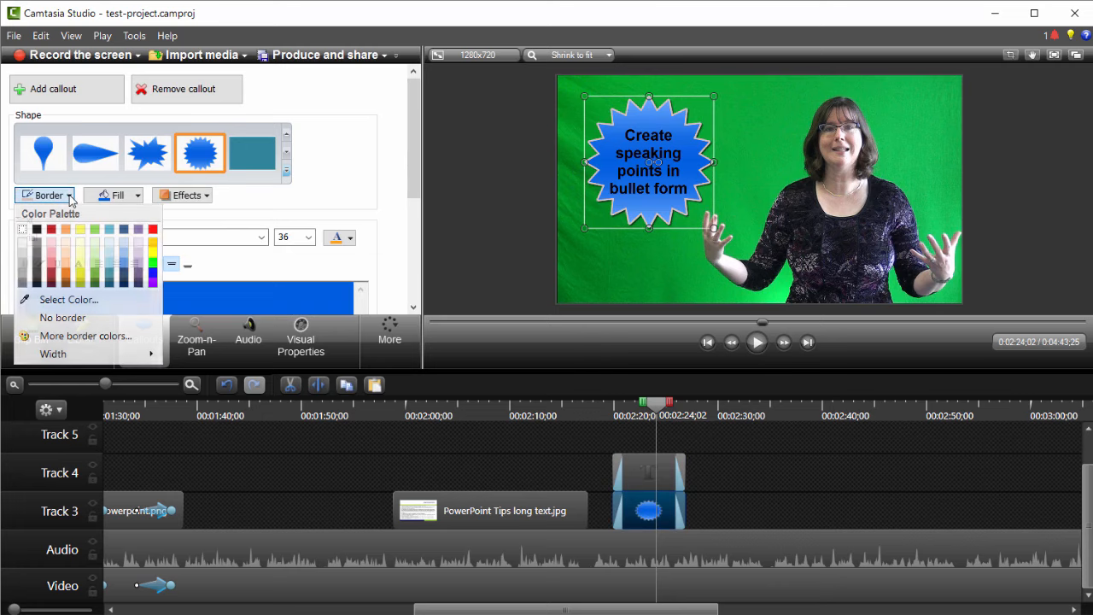
click(42, 318)
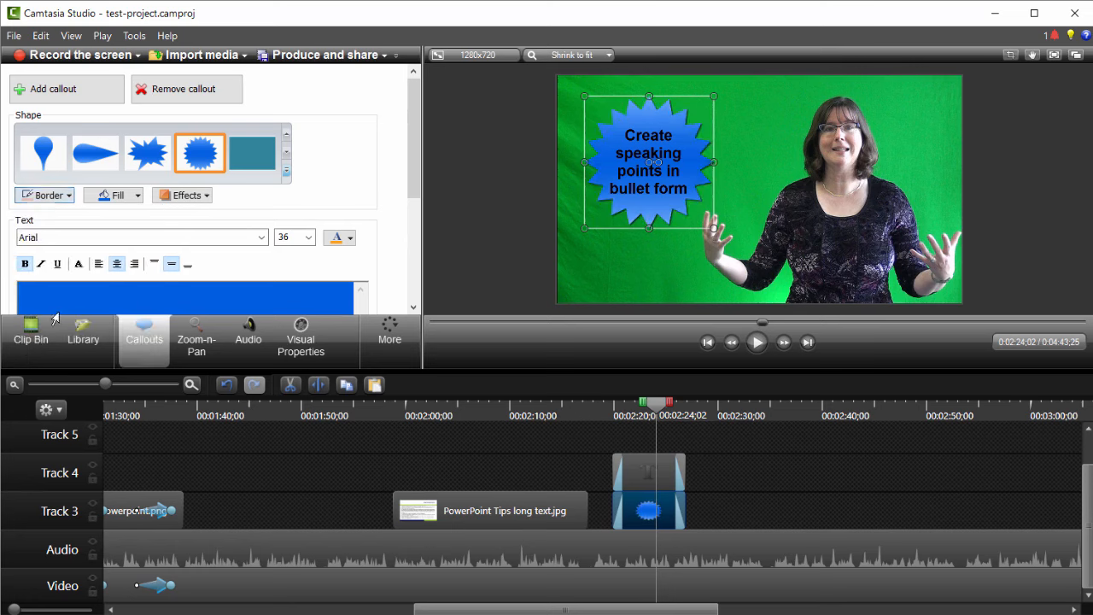
Step: Change the starburst callout's fill to yellow
click(118, 195)
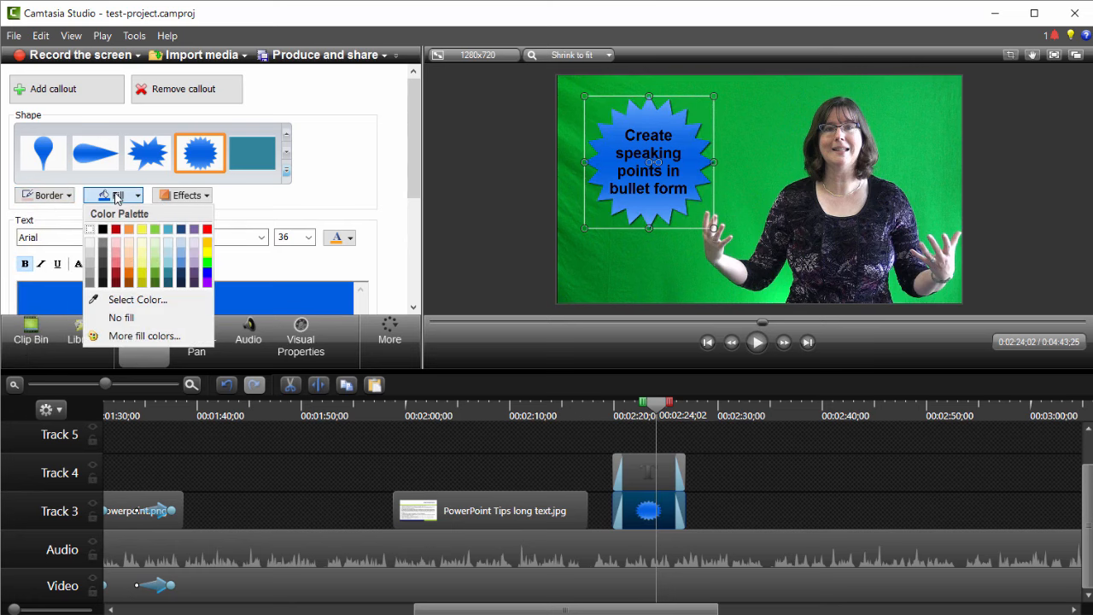
click(143, 237)
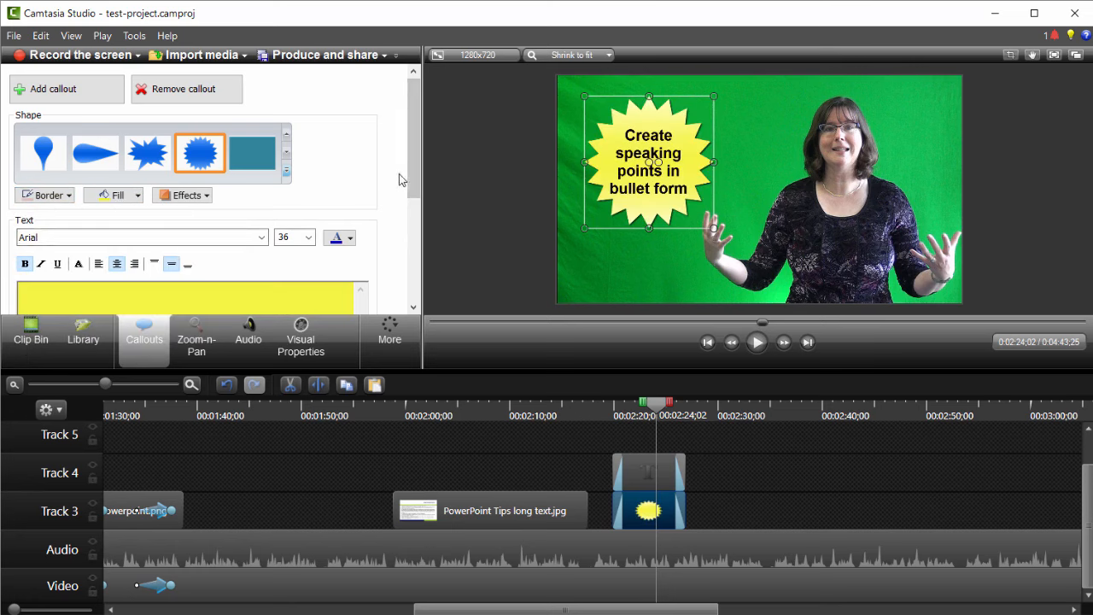
click(135, 196)
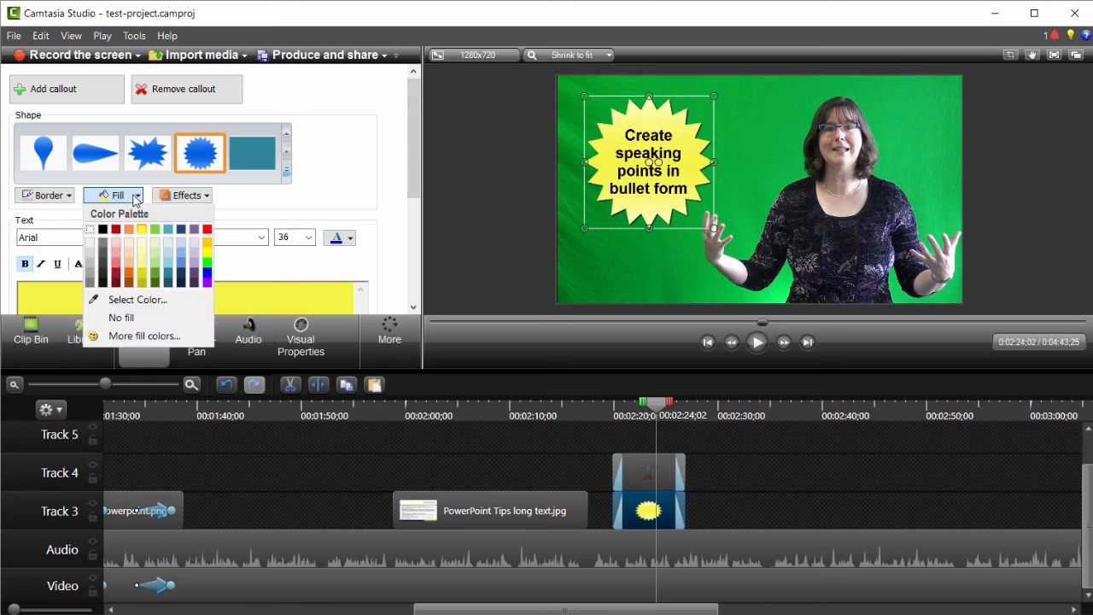
click(135, 195)
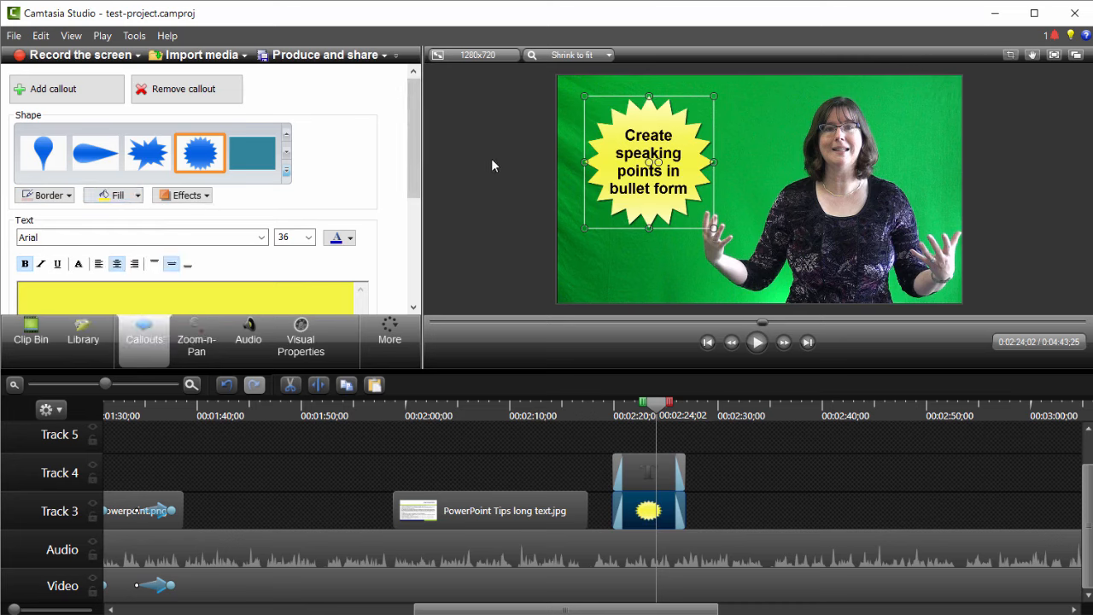
click(206, 196)
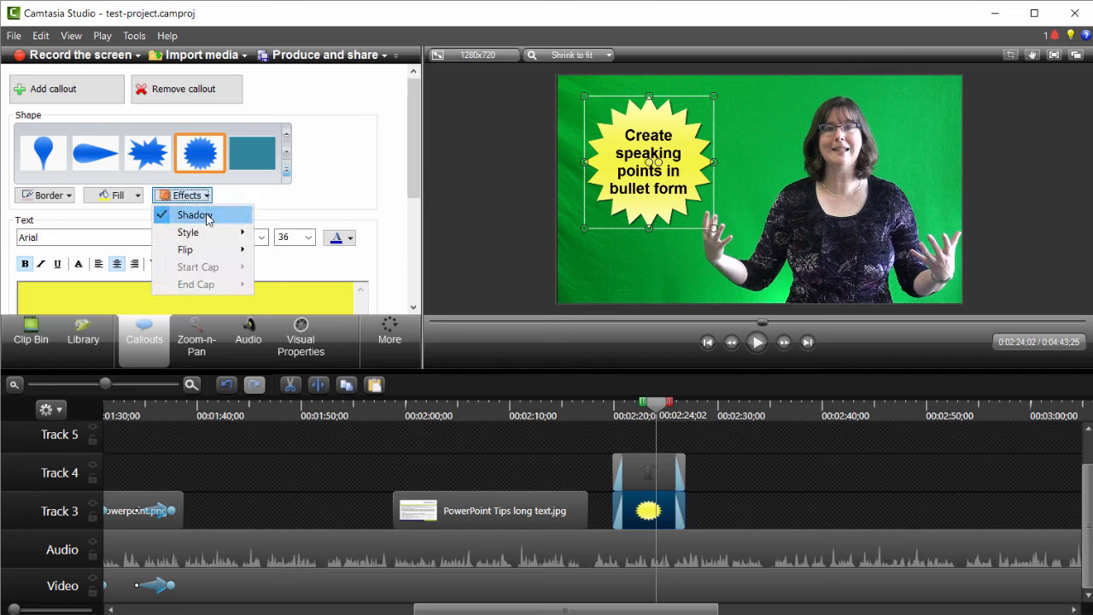
click(475, 194)
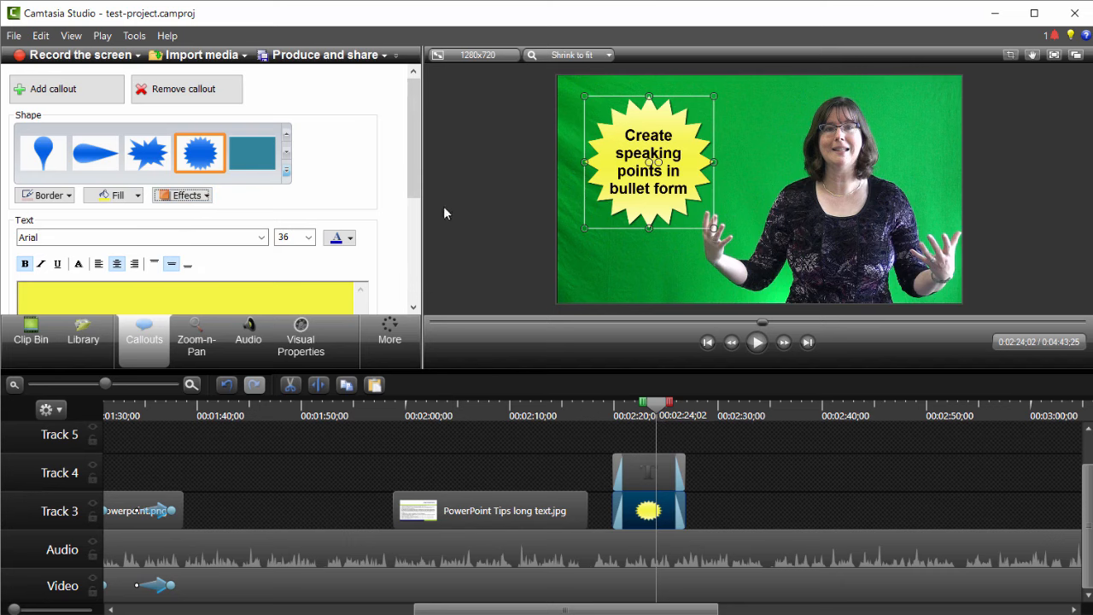
scroll(417, 215, down, 3)
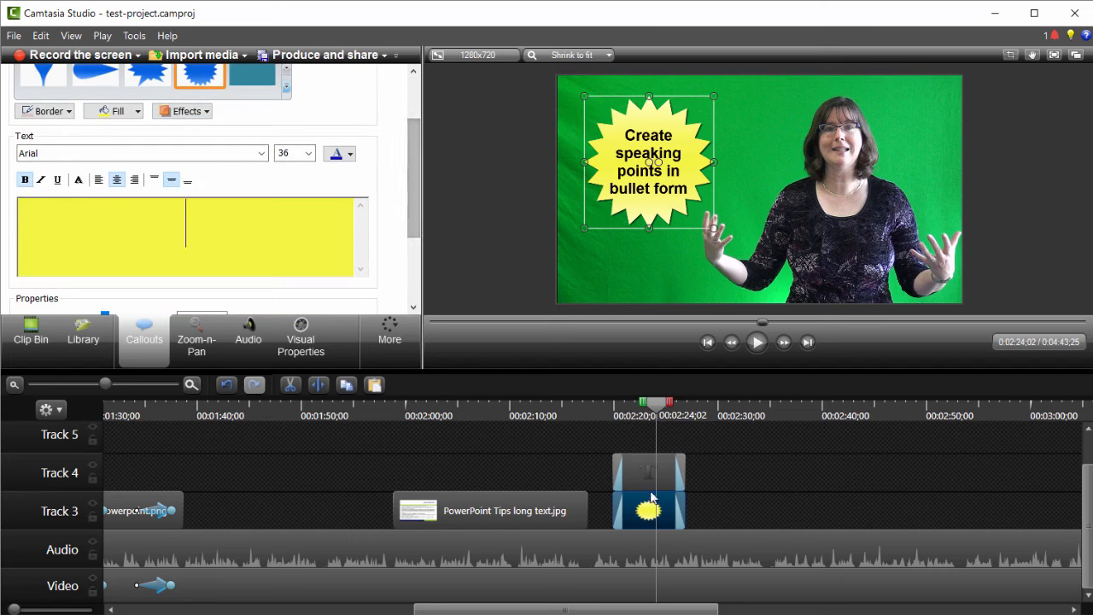
click(648, 471)
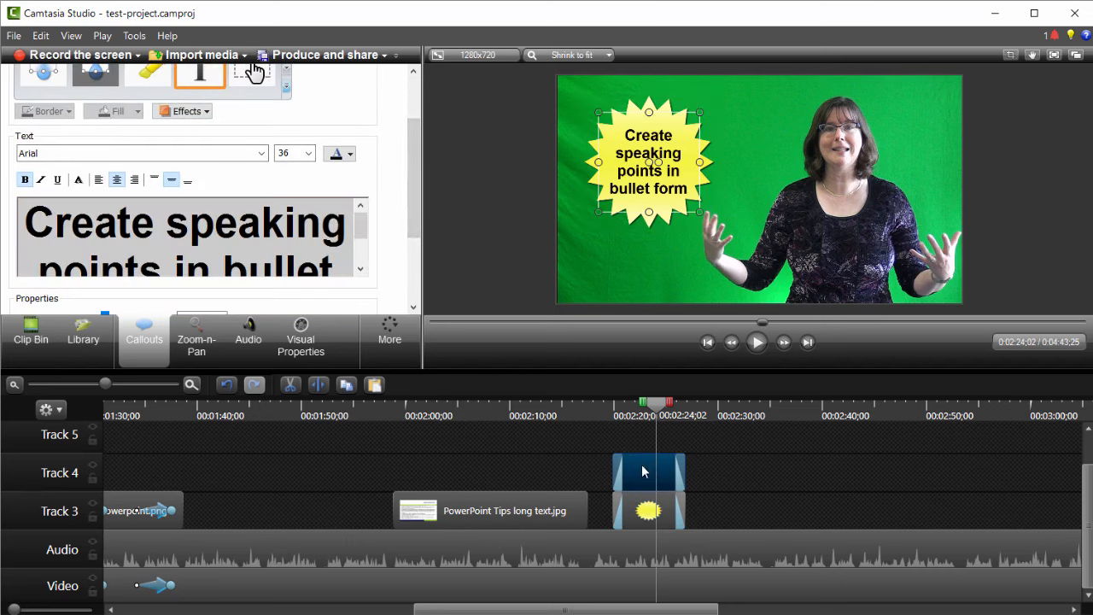
click(469, 170)
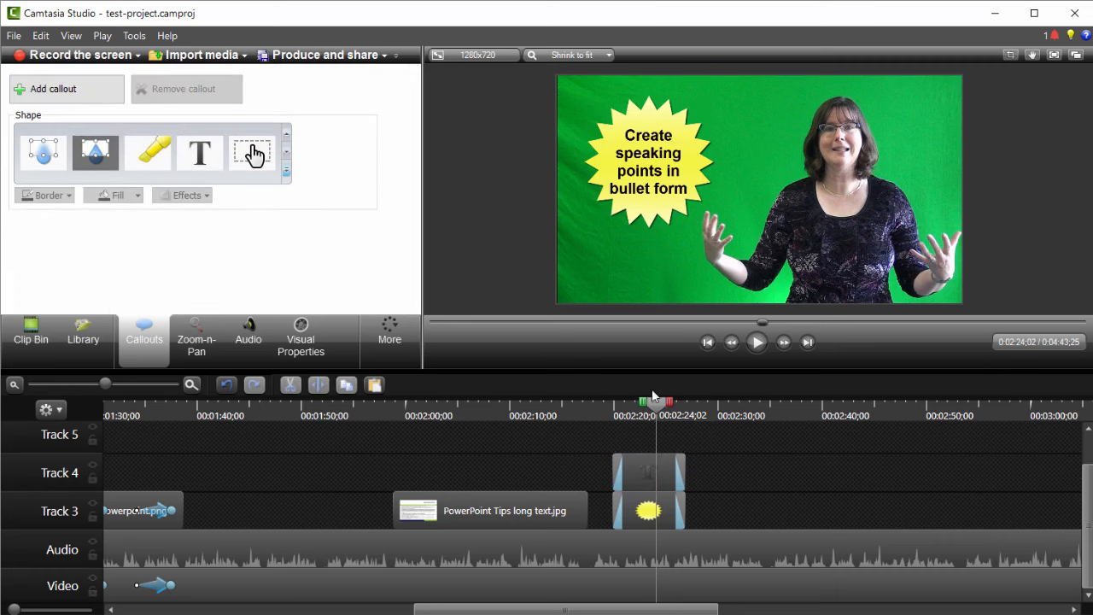
Step: Play the video from 0:02:19;23, just before the callouts, to review them and the speech that follows
drag(651, 394, 611, 398)
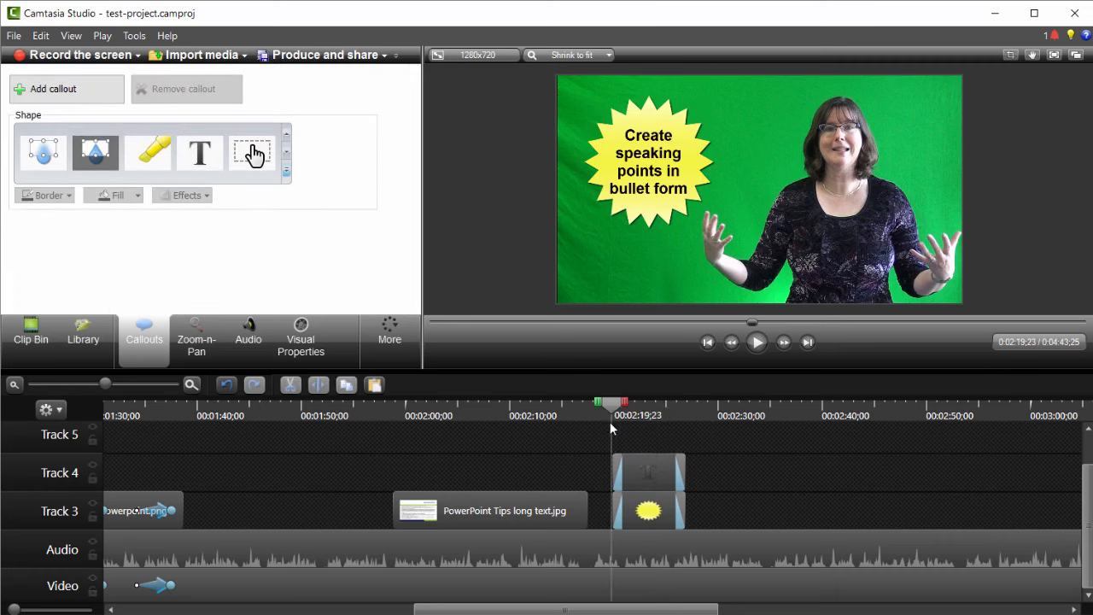
click(756, 342)
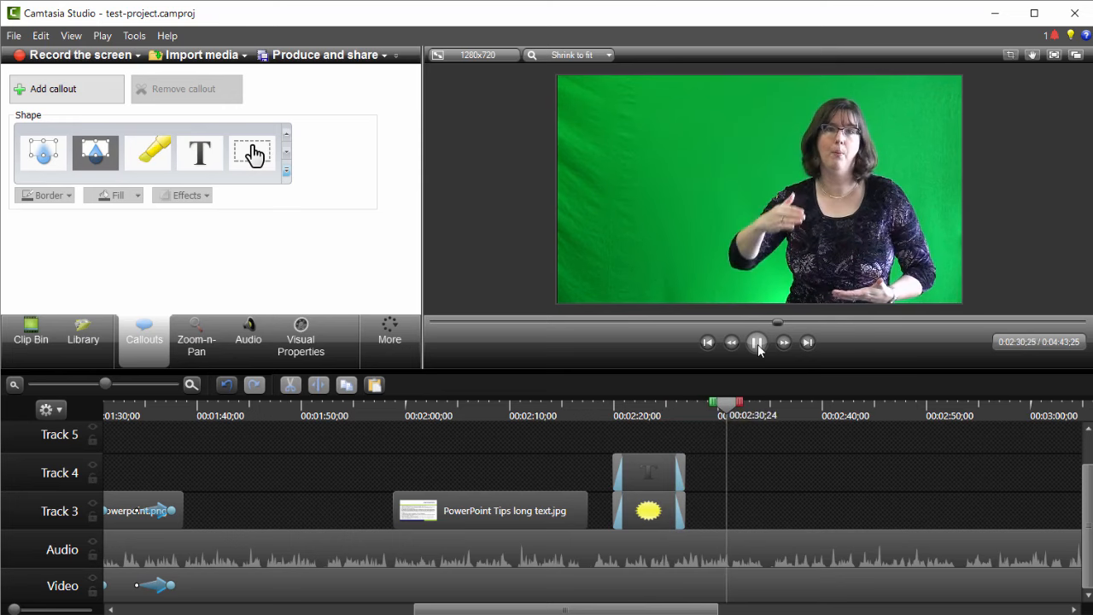
click(757, 343)
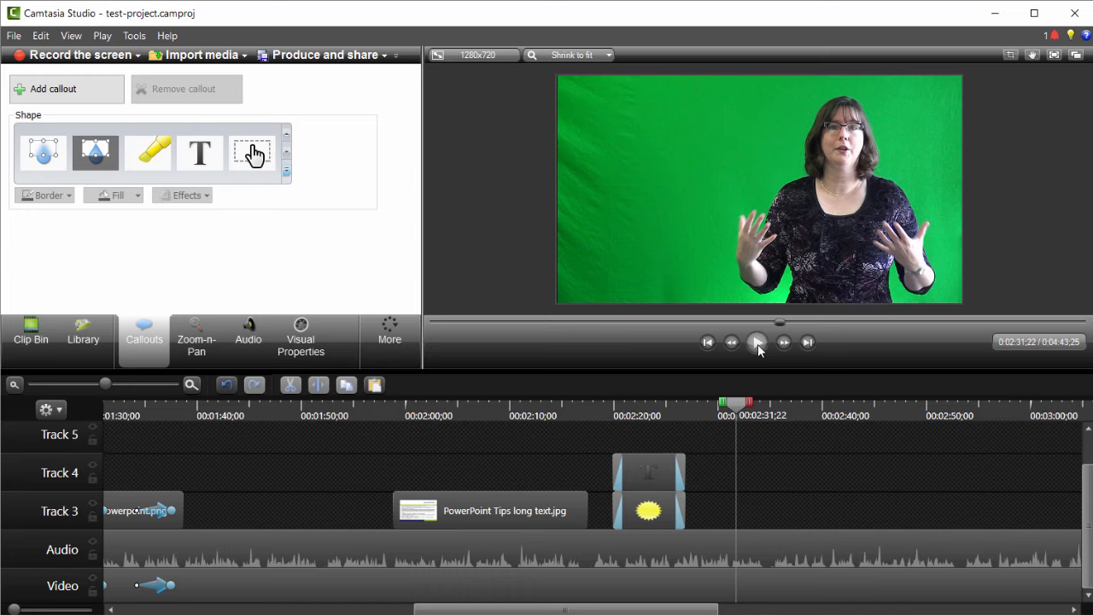
click(758, 345)
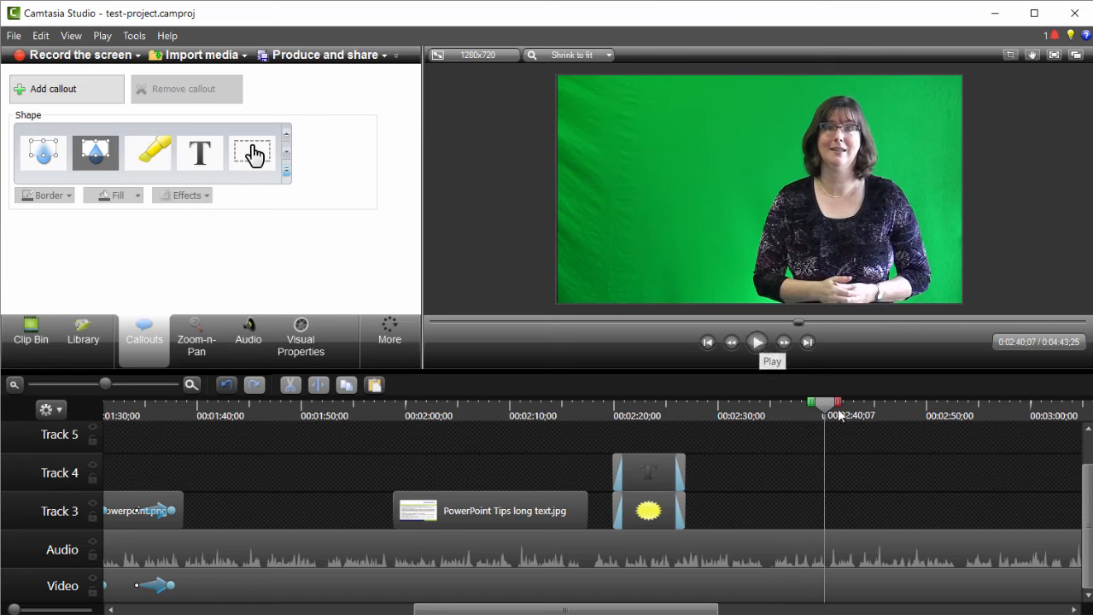
Step: Replay the passage from 0:02:34;28 and place the playhead at 0:02:35;00 for the next callout
drag(827, 410, 769, 410)
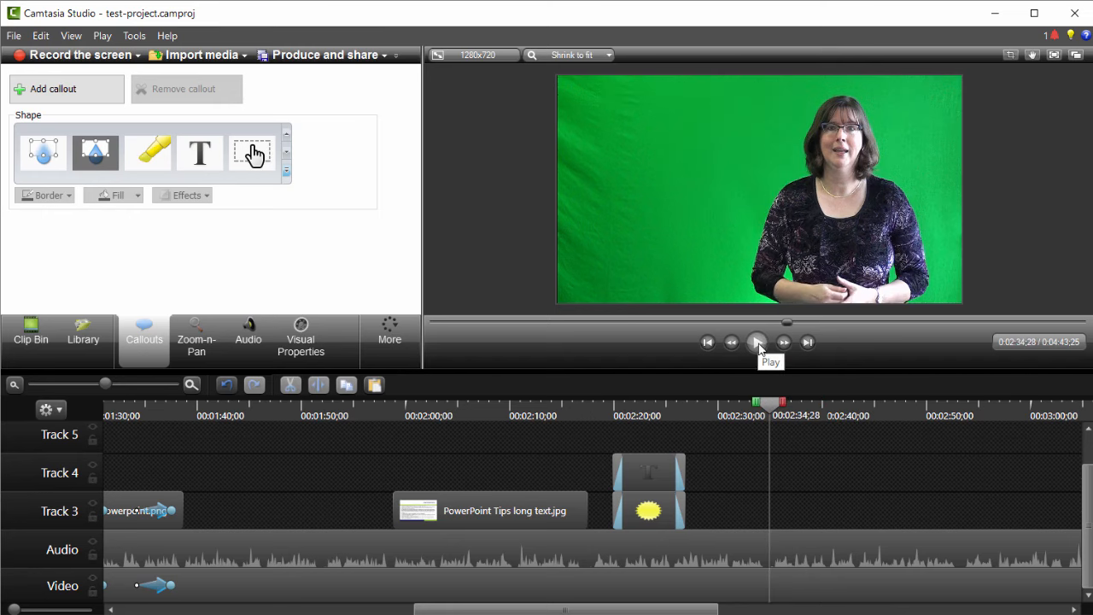
click(757, 342)
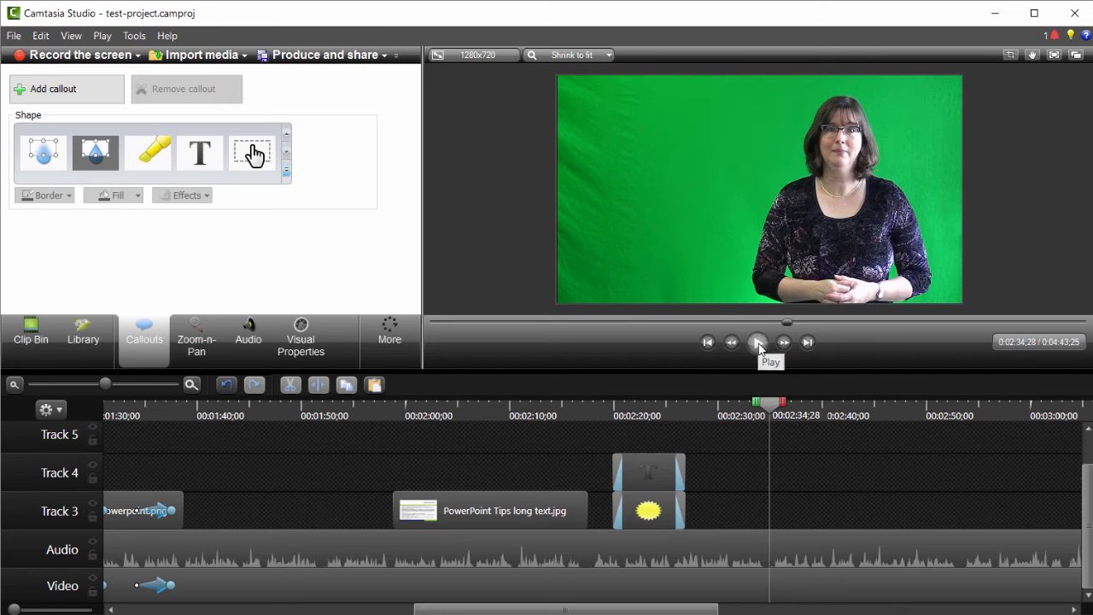
click(758, 343)
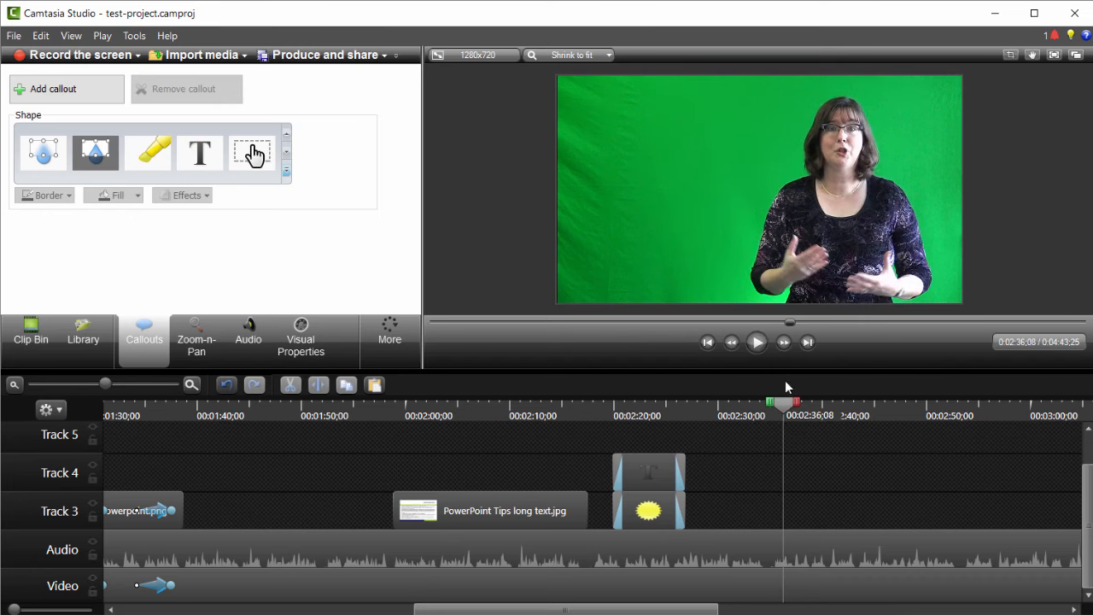
click(771, 416)
click(769, 417)
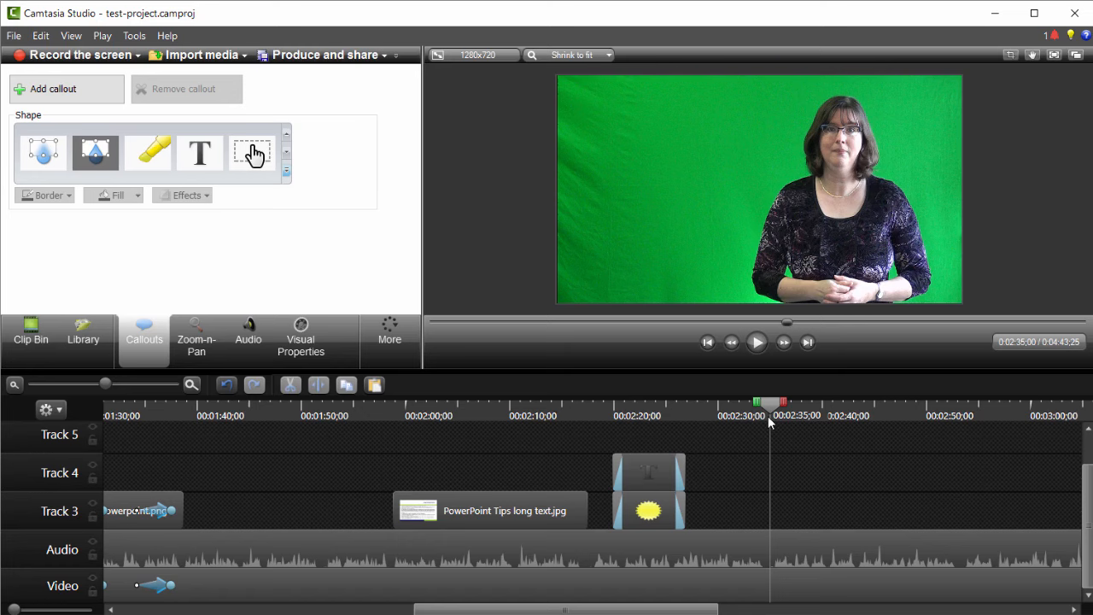
Step: Copy the text and starburst callouts on Tracks 4 and 3 together and paste them at the playhead at 0:02:35;00
click(645, 485)
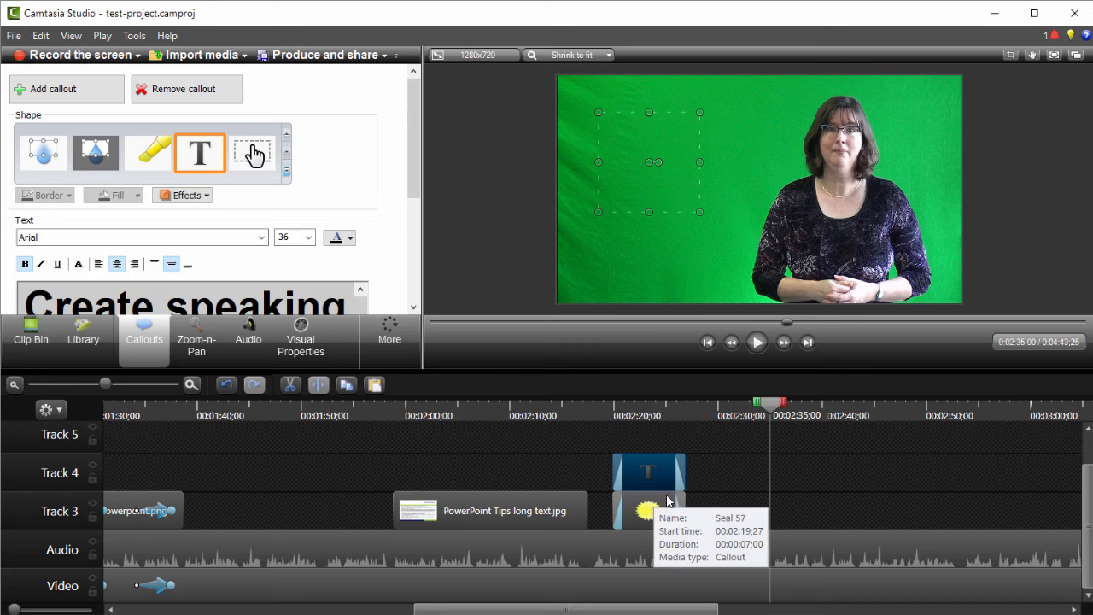
ctrl+click(669, 509)
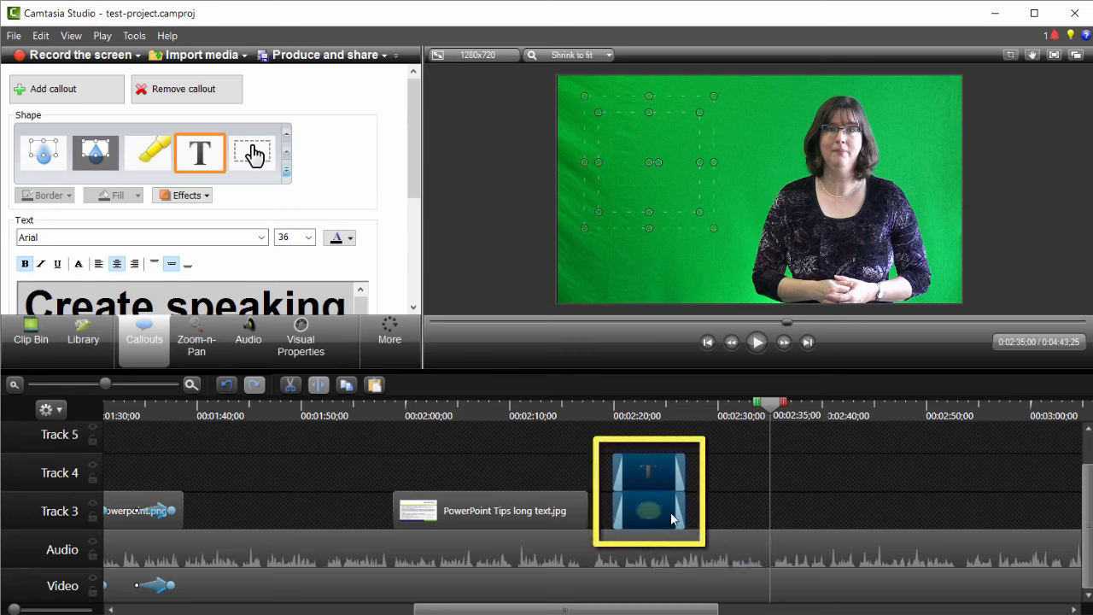
click(346, 386)
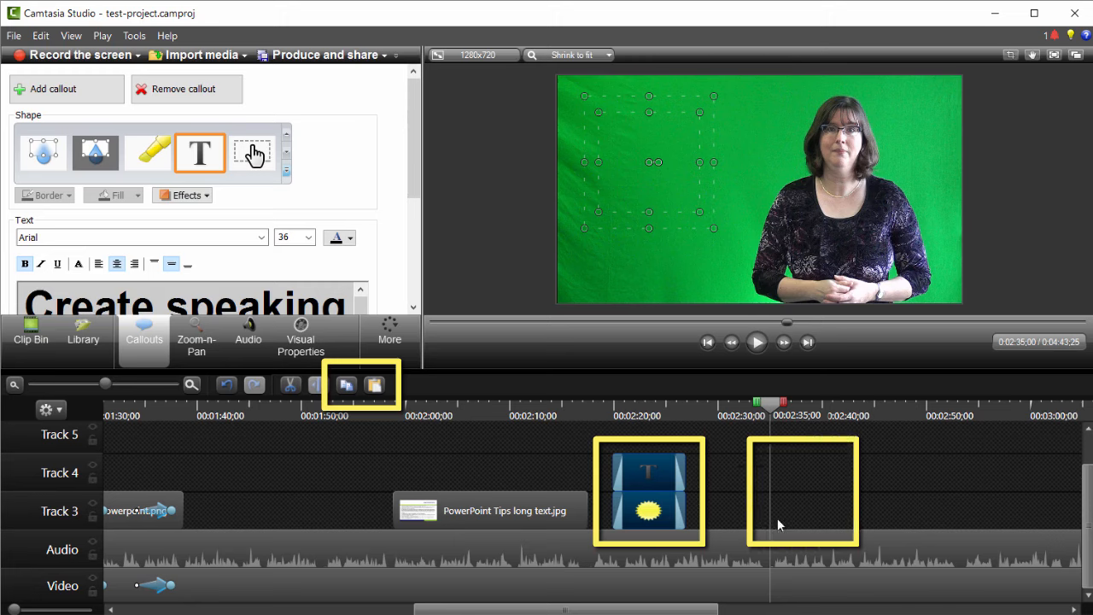
click(376, 386)
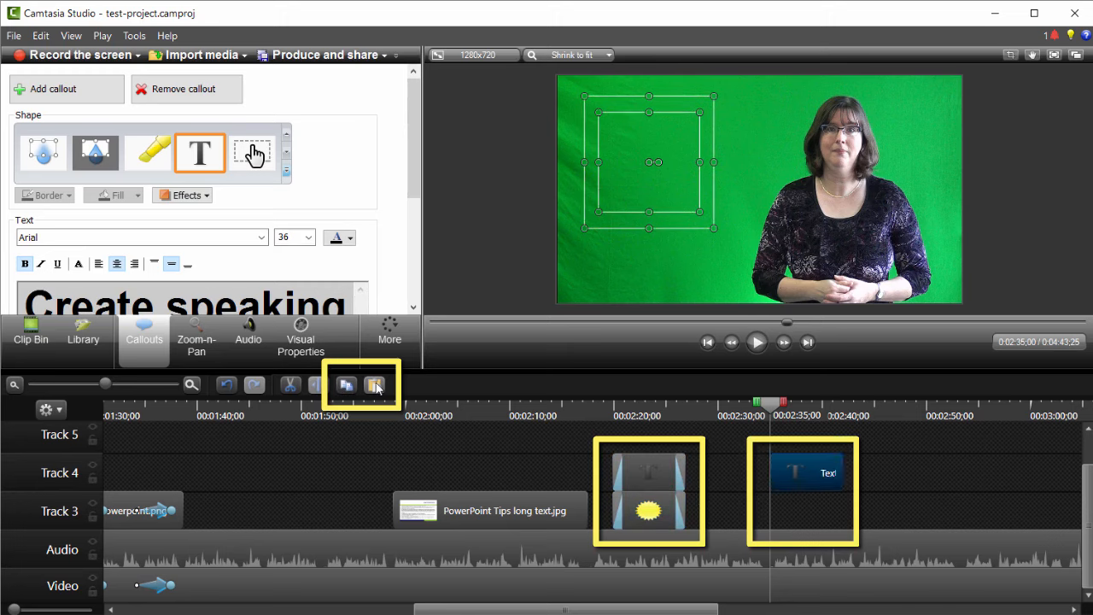
Step: Replace the text of the pasted Track 4 callout with "5-6 lines of text per slide"
click(802, 476)
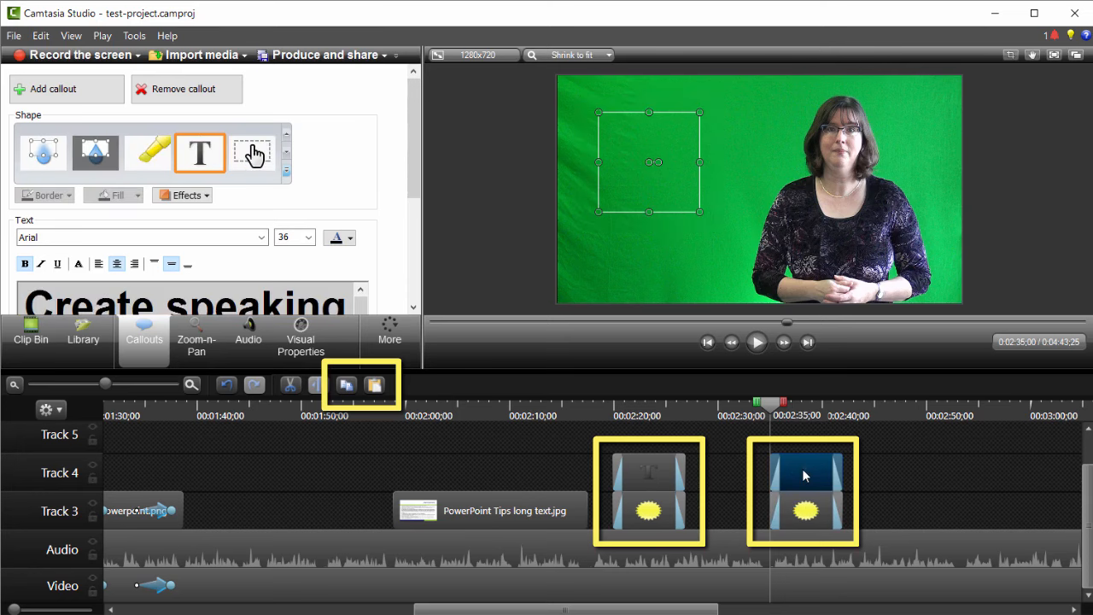
click(756, 343)
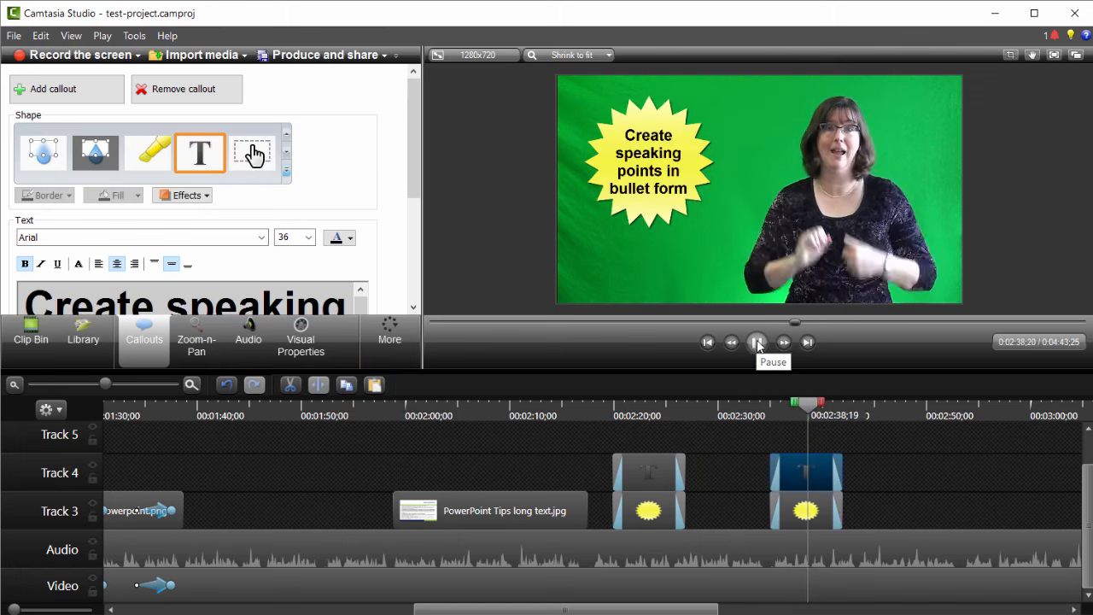
click(756, 342)
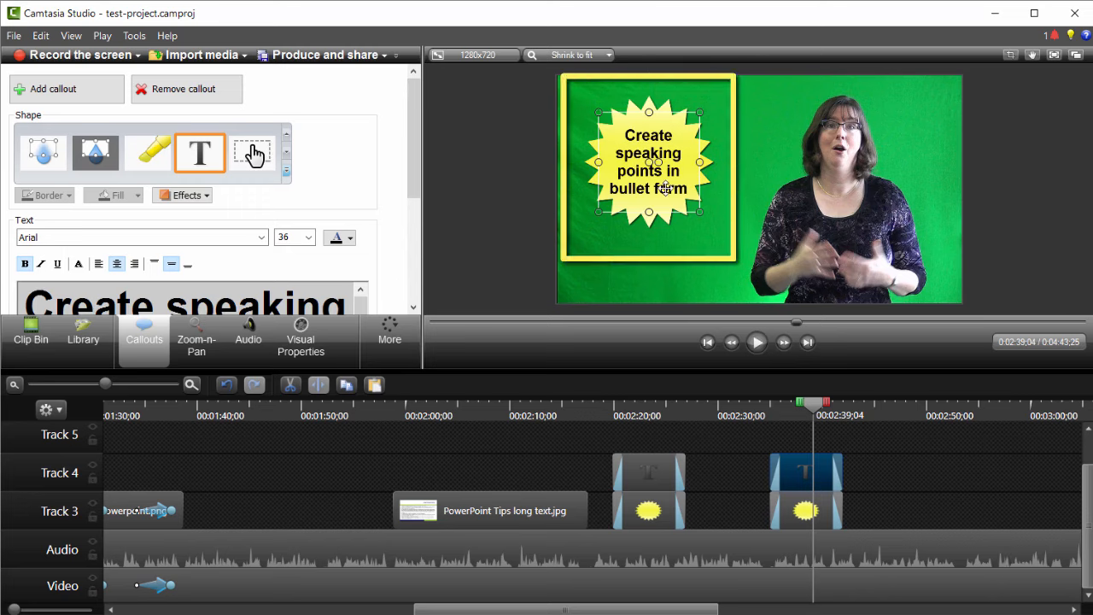
double_click(665, 188)
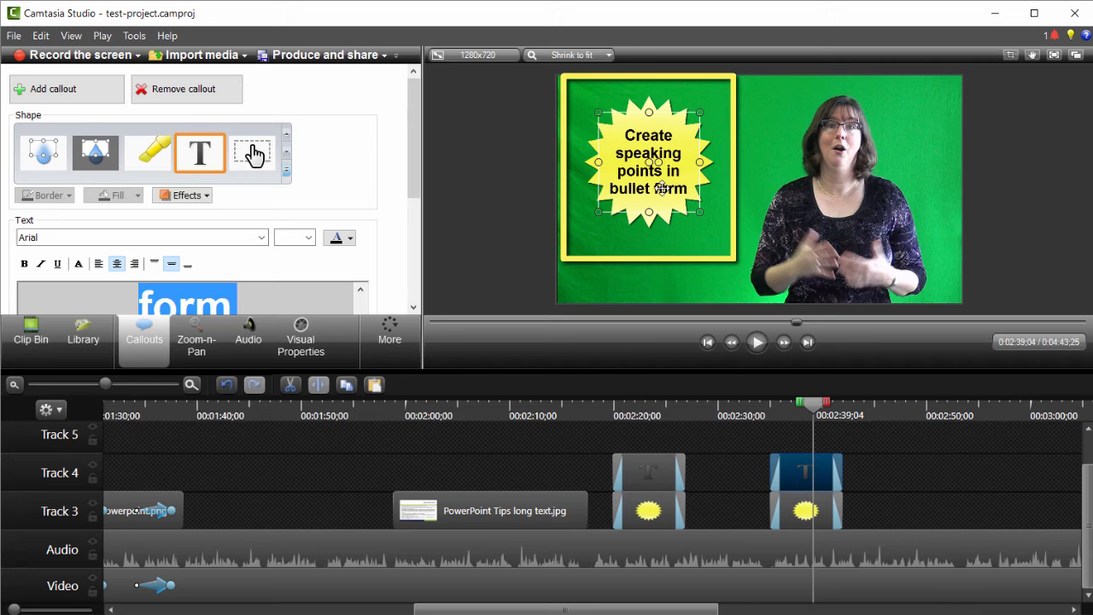
mouse_move(418, 138)
mouse_down()
mouse_move(419, 167)
mouse_move(420, 151)
mouse_up()
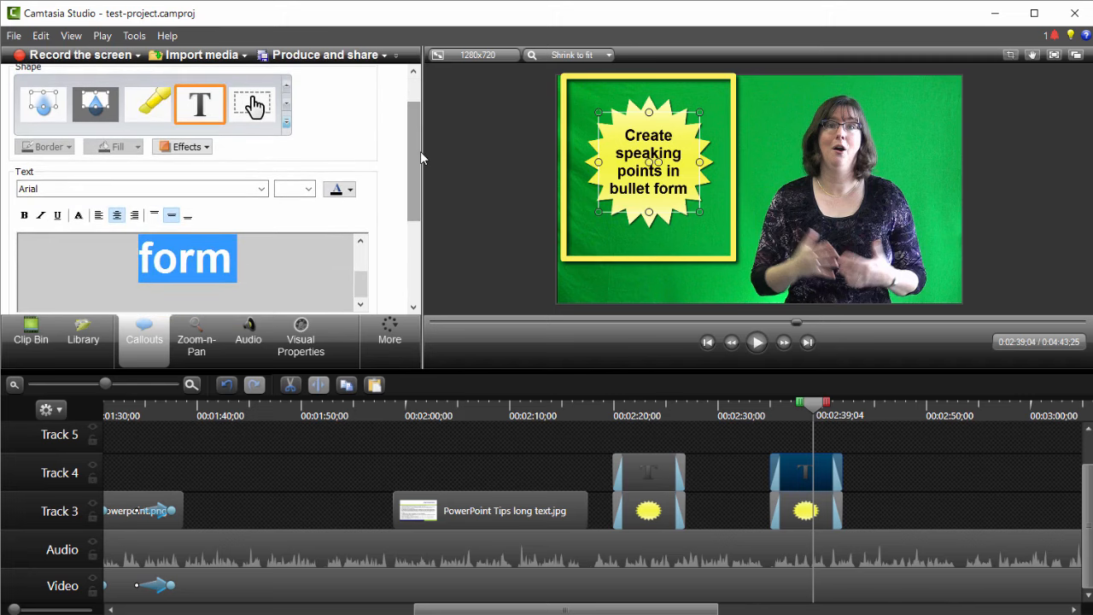
text(5)
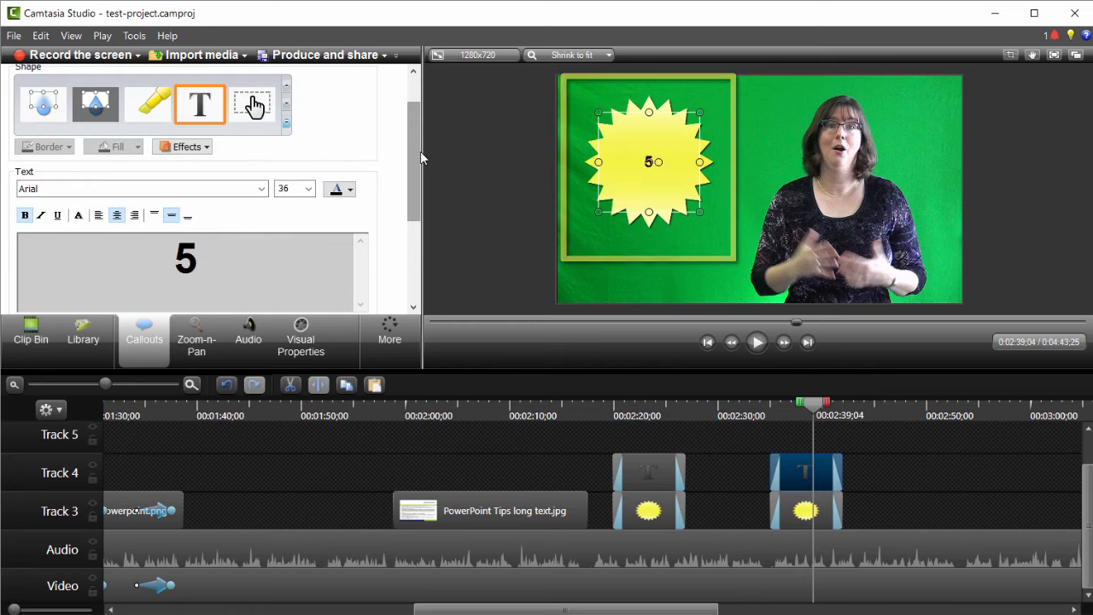
text(-6 l)
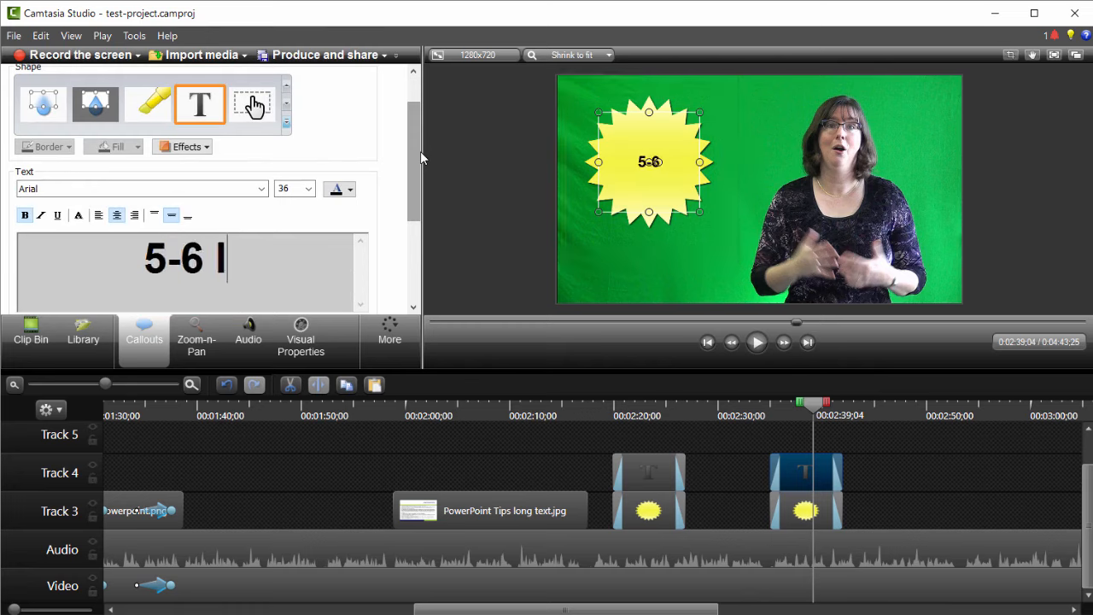
text(ines of te)
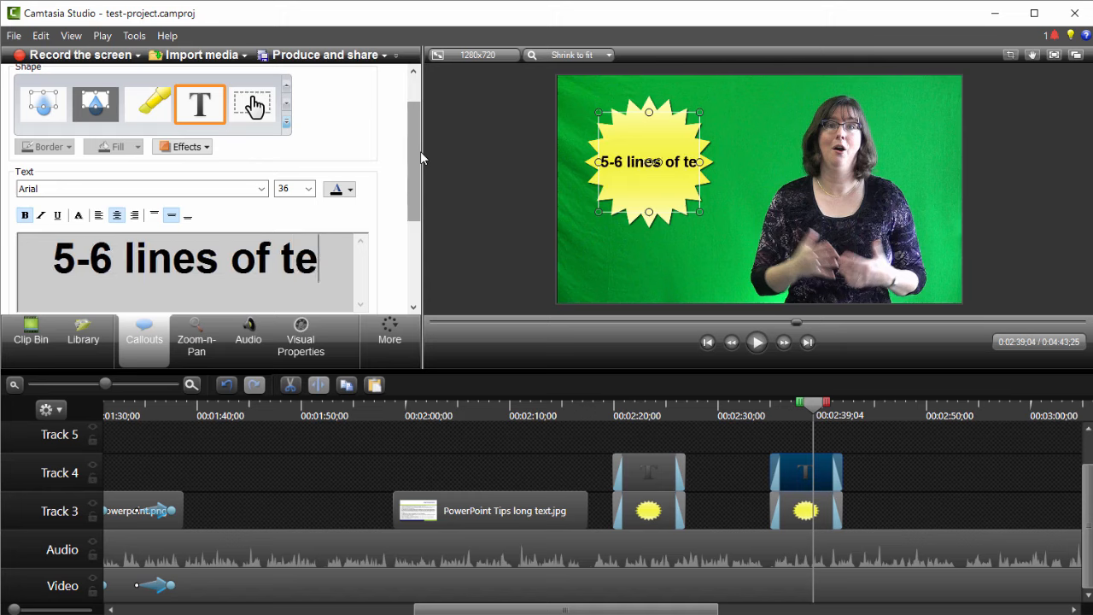
text(xt per slide)
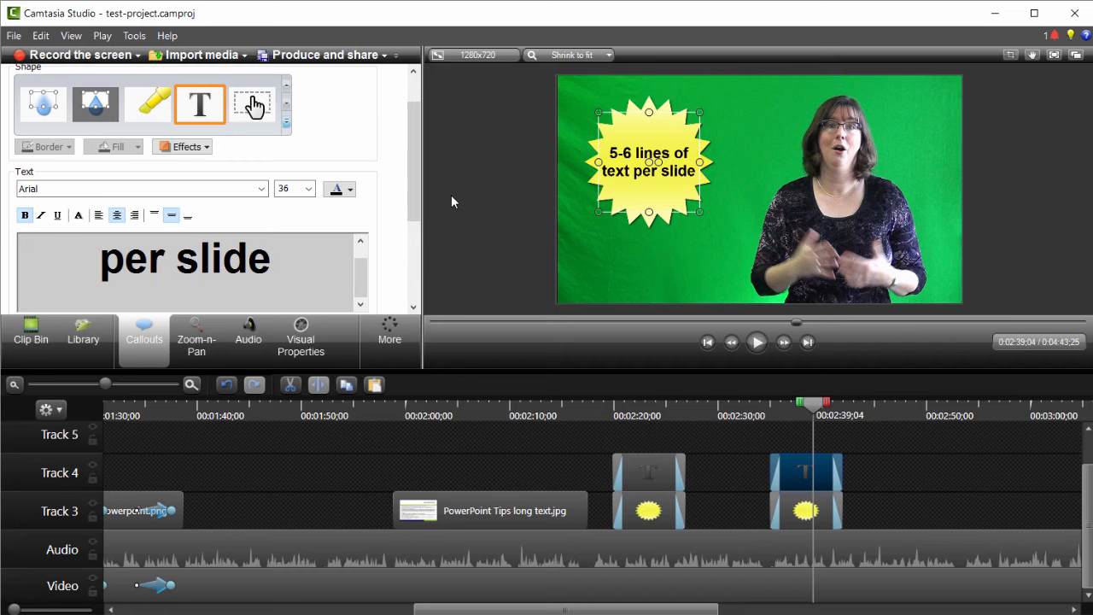
Step: Insert a line break after "5-6 lines" in the pasted callout's text and deselect the callout
scroll(413, 212, down, 3)
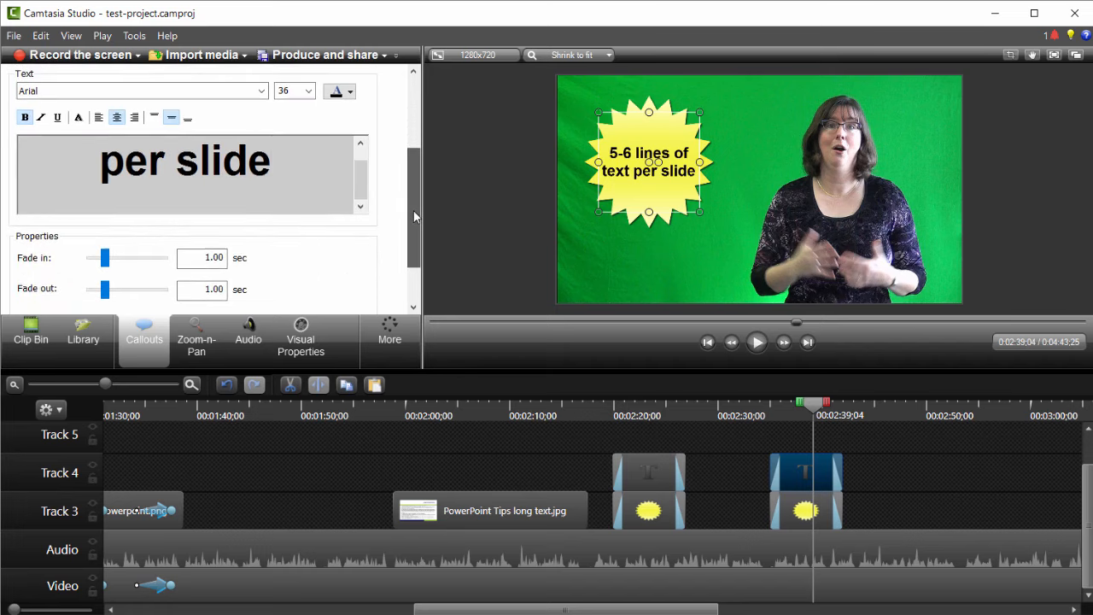
scroll(414, 212, up, 2)
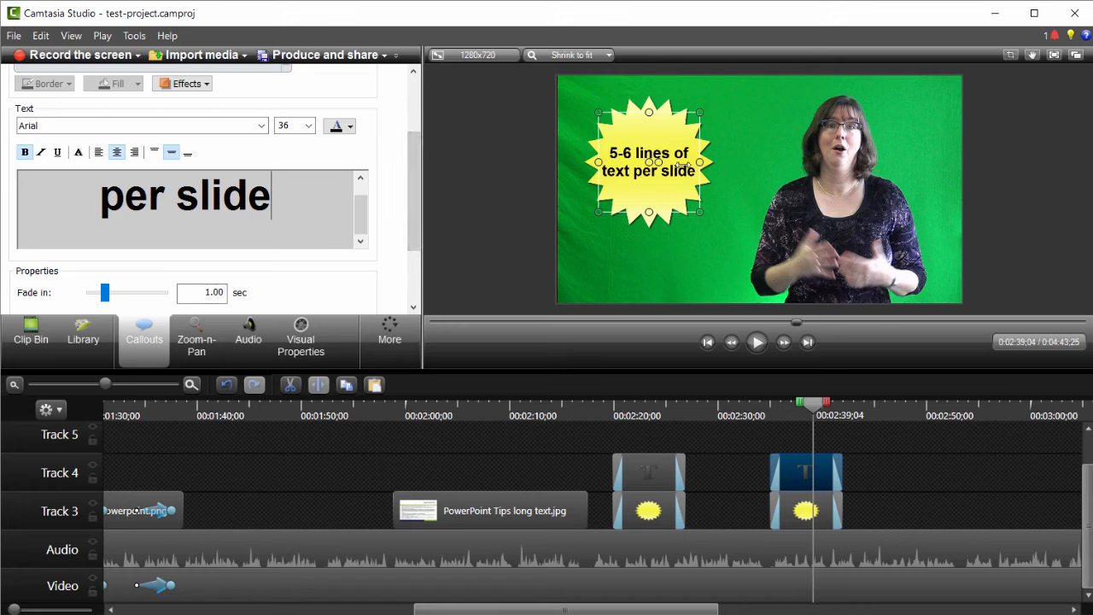
key(Up)
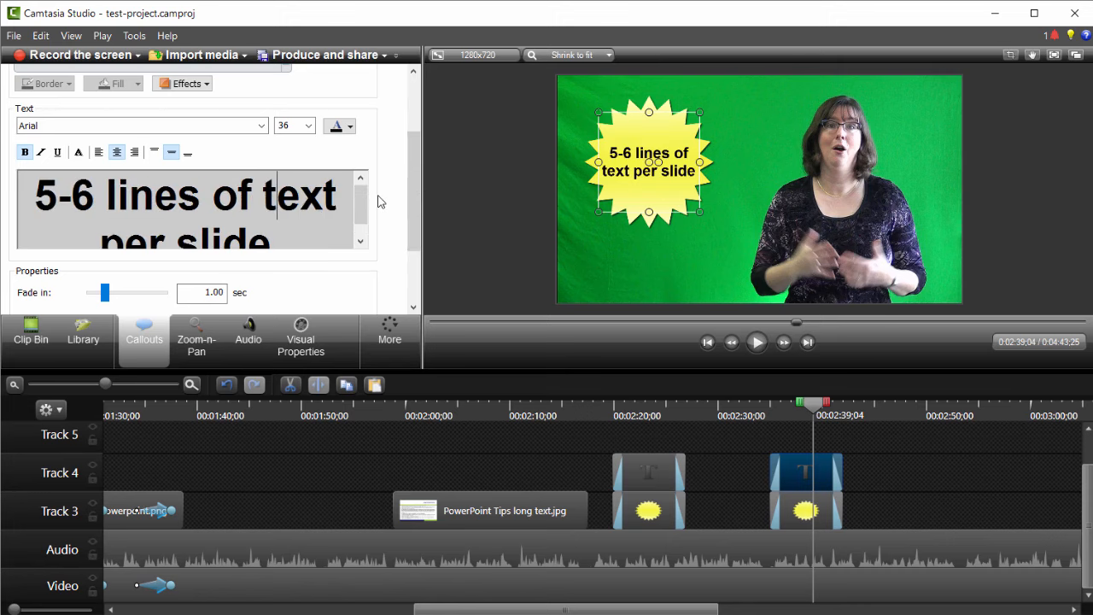
key(Left)
key(Left)
key(Return)
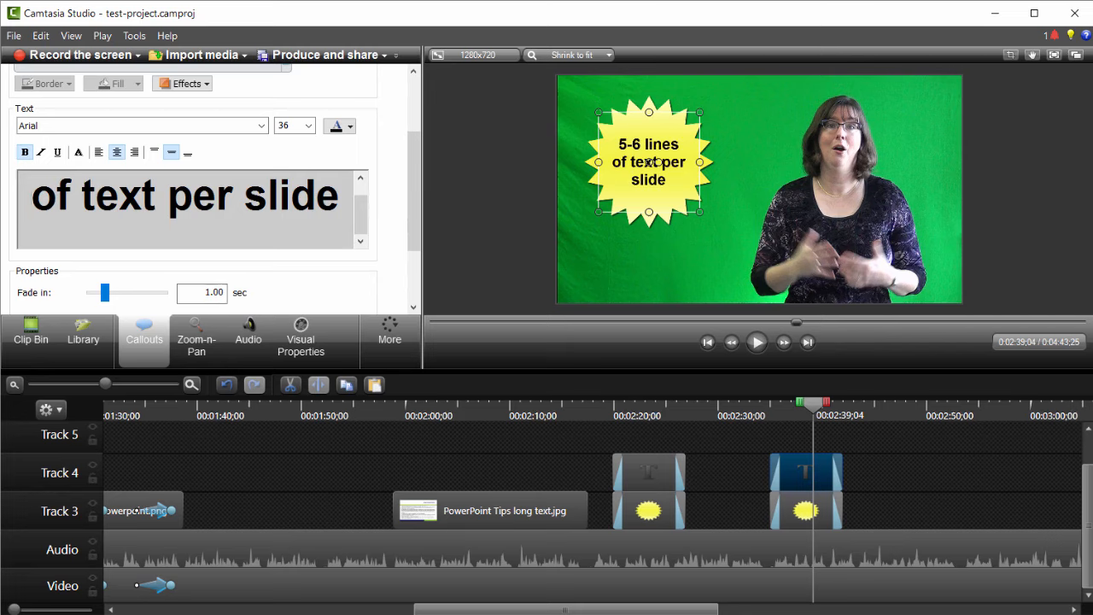
click(495, 196)
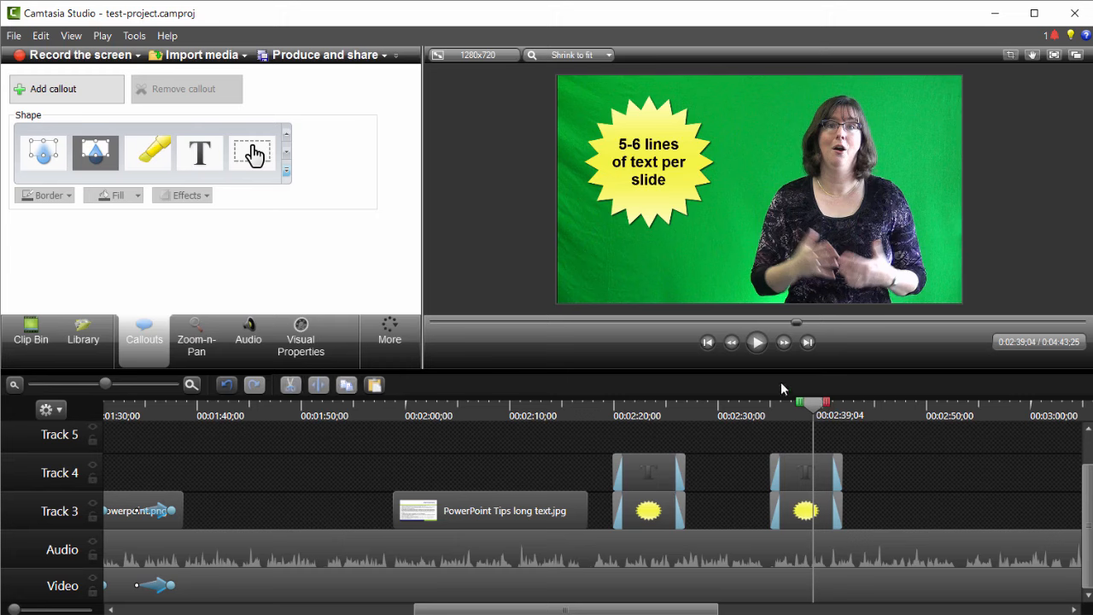
Step: Play the video on from 0:02:39;04 to find the next speaking point and place the playhead at 0:03:08;18
click(758, 343)
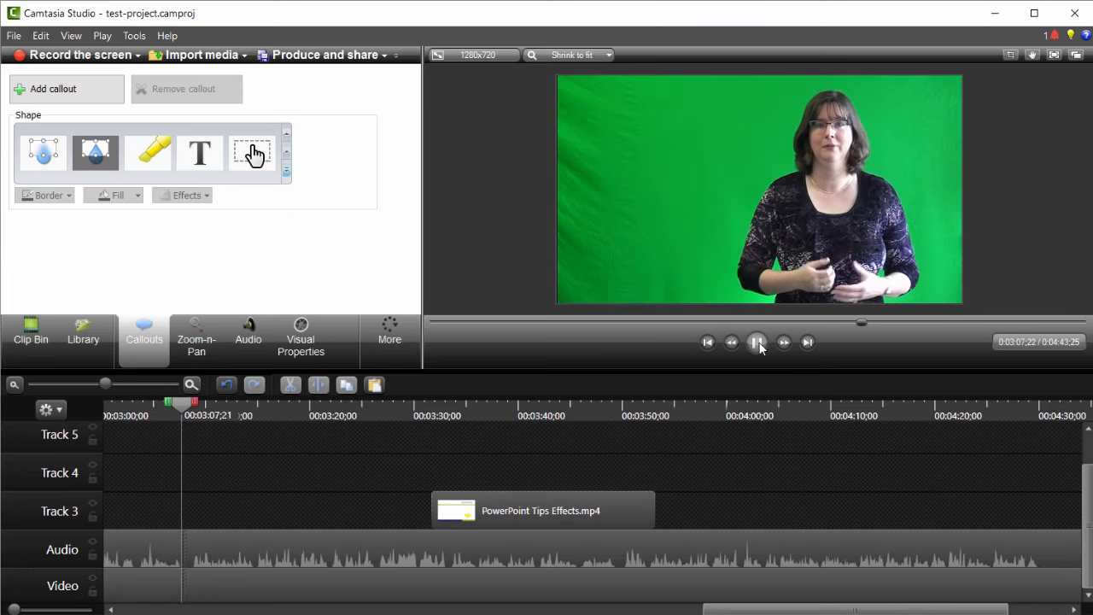
click(758, 342)
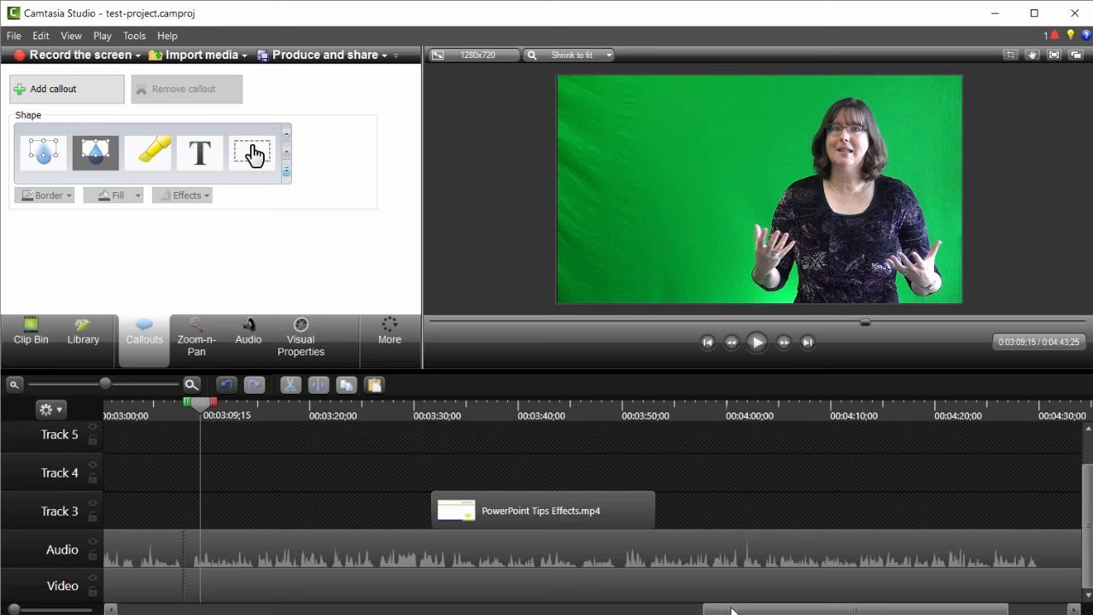
drag(726, 610, 707, 611)
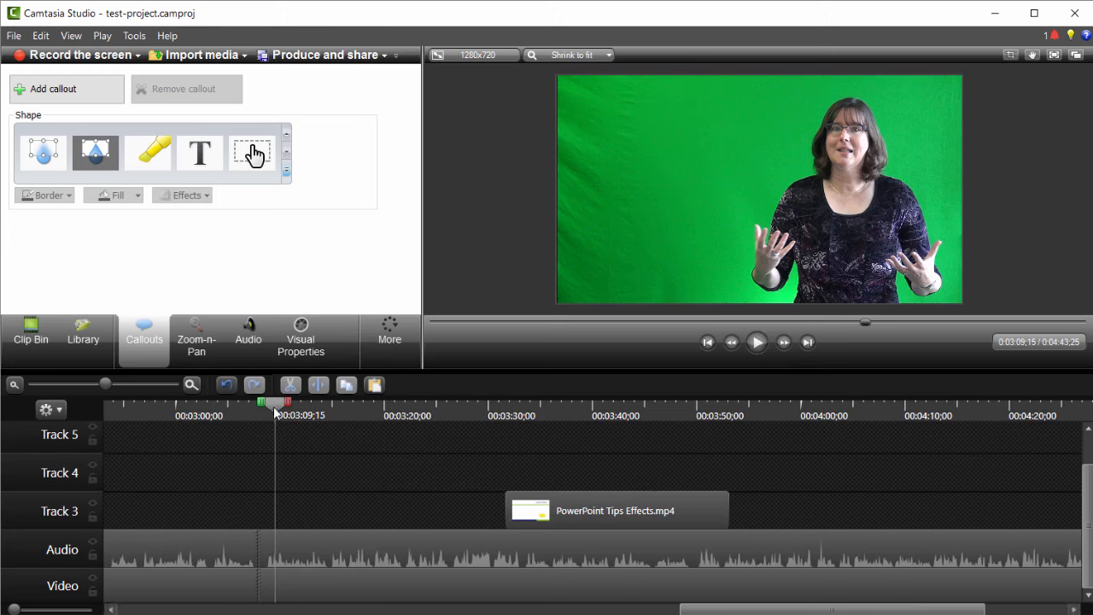
click(270, 416)
drag(270, 415, 266, 416)
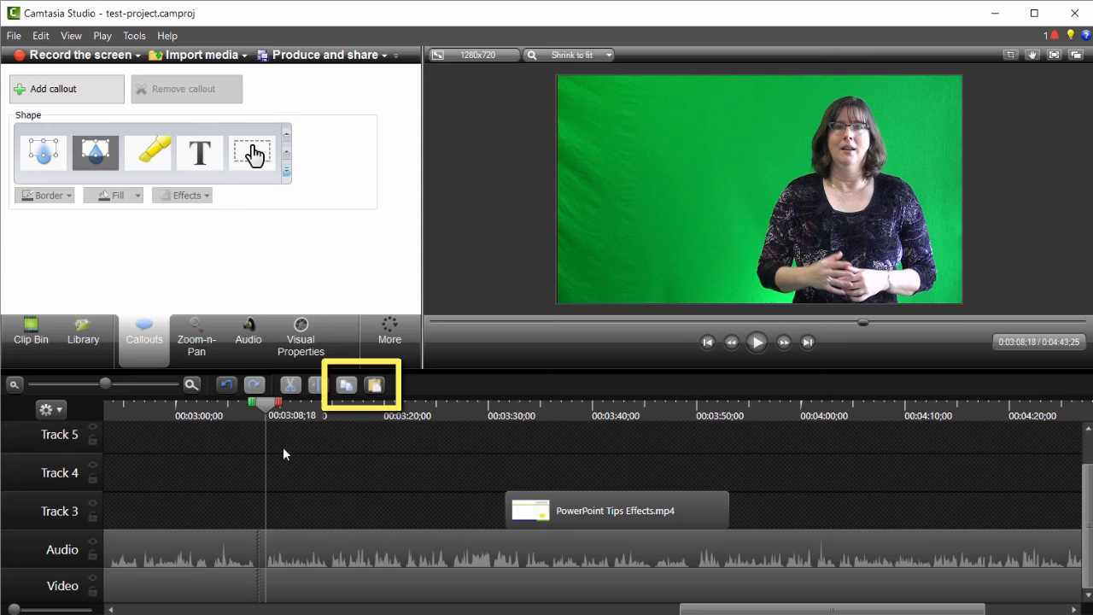
Step: Move the playhead to 0:03:08;12, paste the copied text and starburst callouts onto Tracks 4 and 3, and deselect them
drag(270, 404, 265, 409)
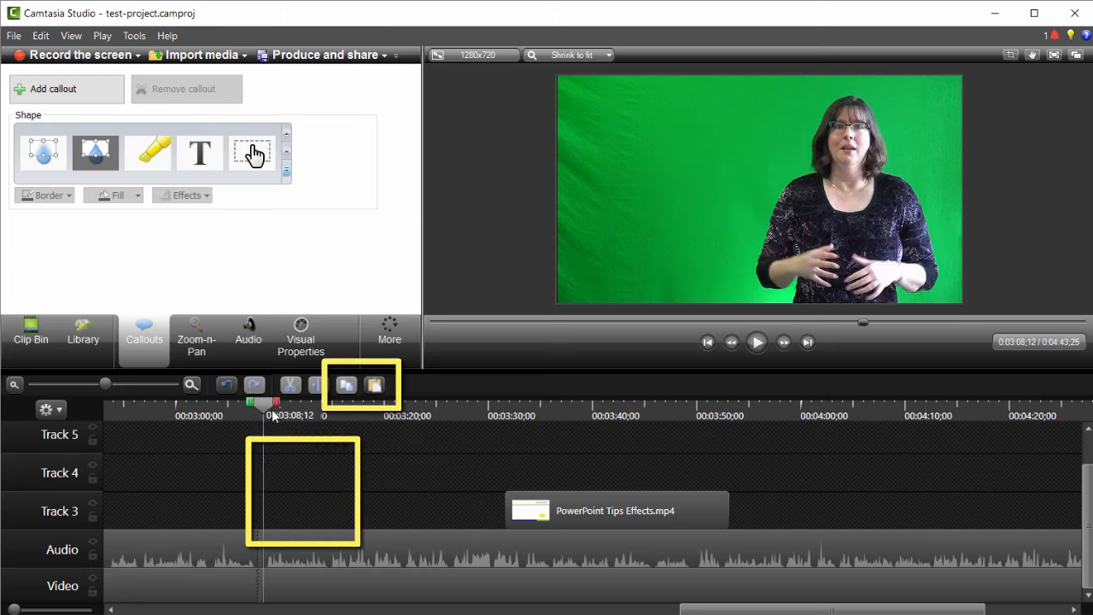
click(374, 384)
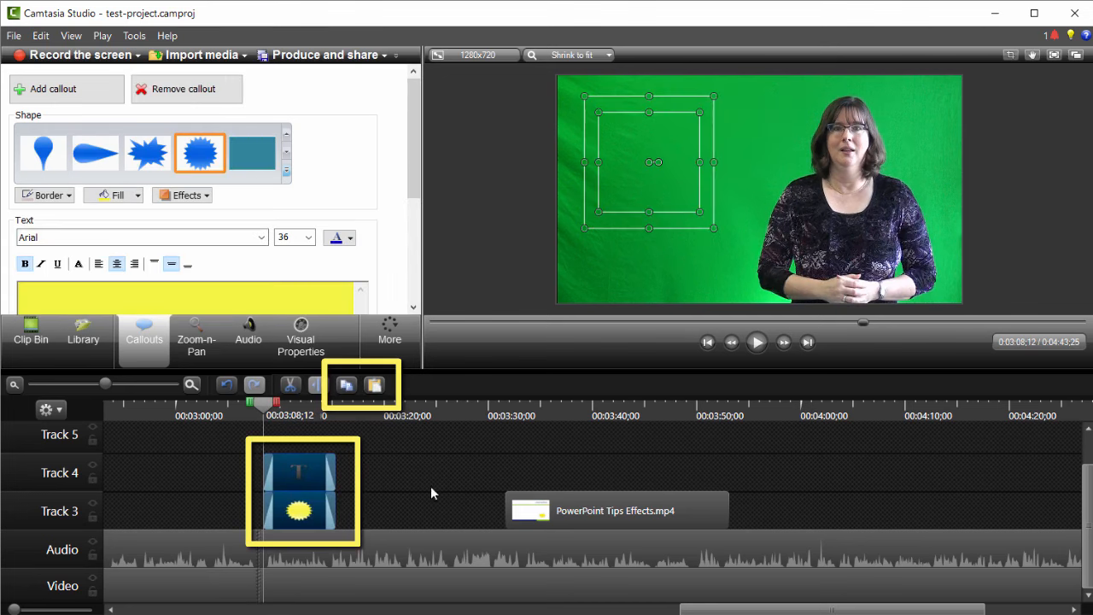
click(351, 484)
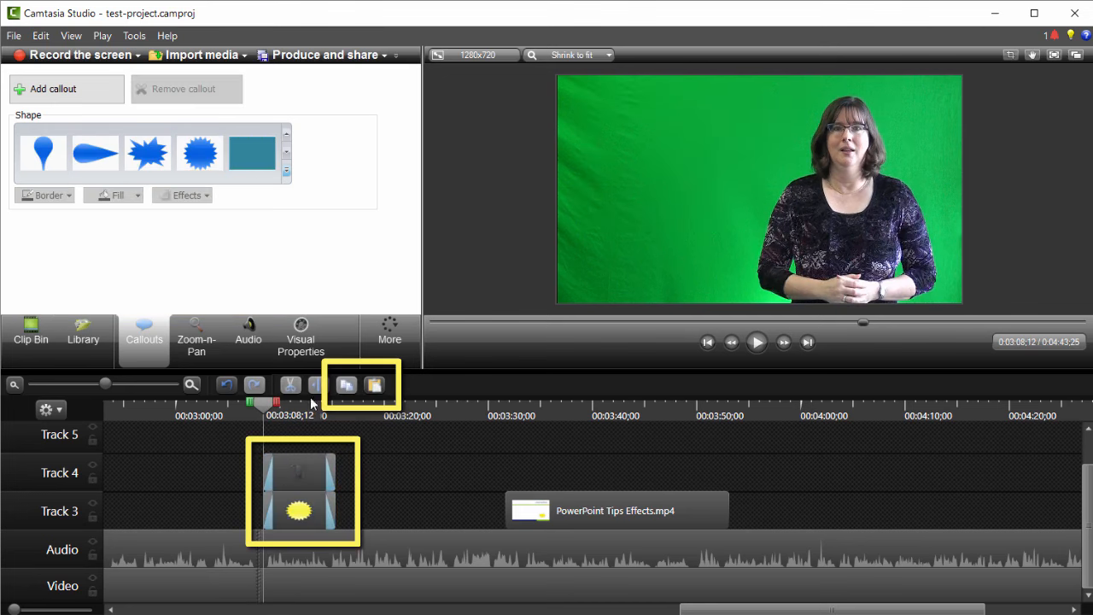
Step: Replace the text of the pasted Track 4 callout with "Keep it simple", breaking the line after "Keep"
click(299, 405)
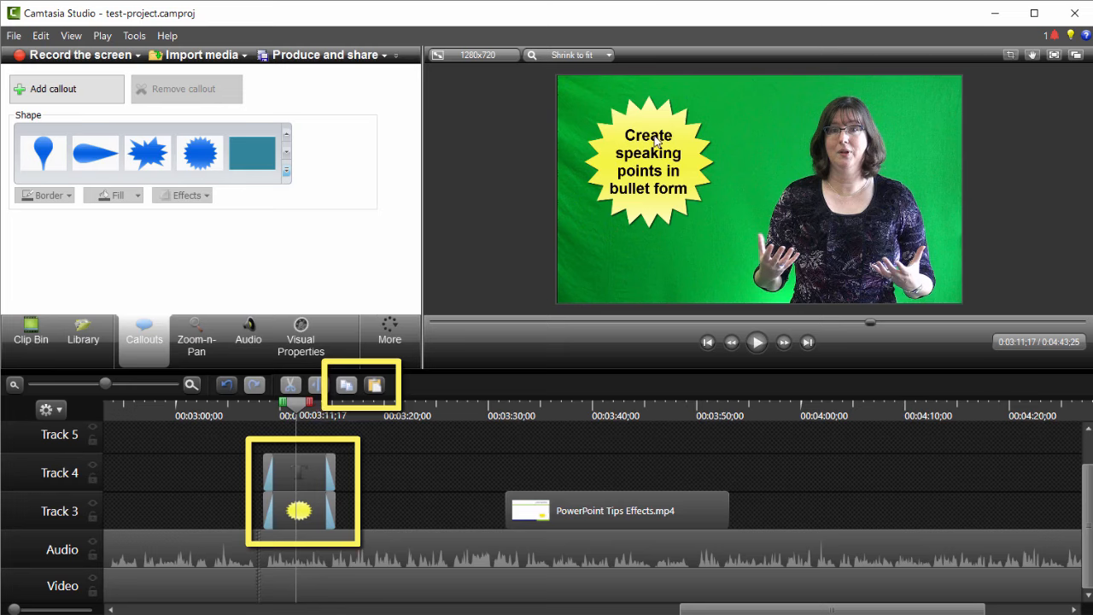
click(654, 139)
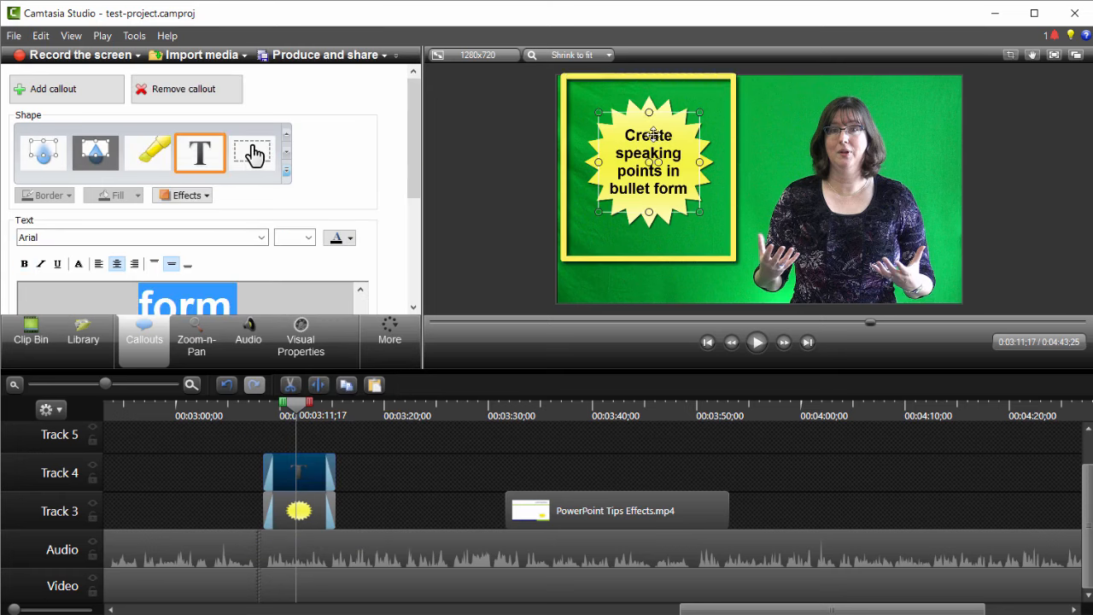
text(Keep)
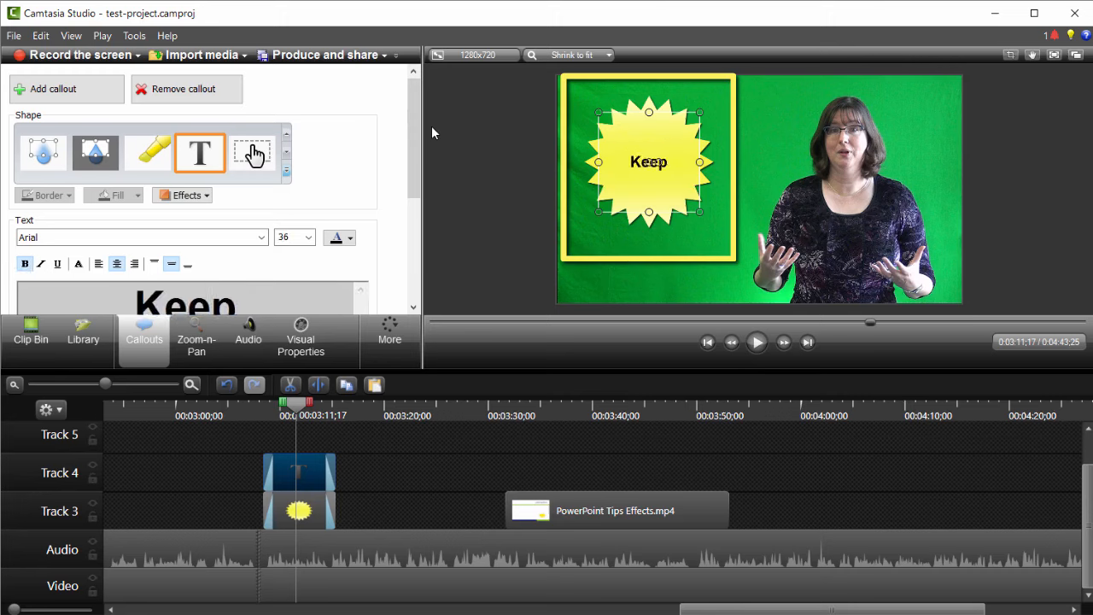
key(Return)
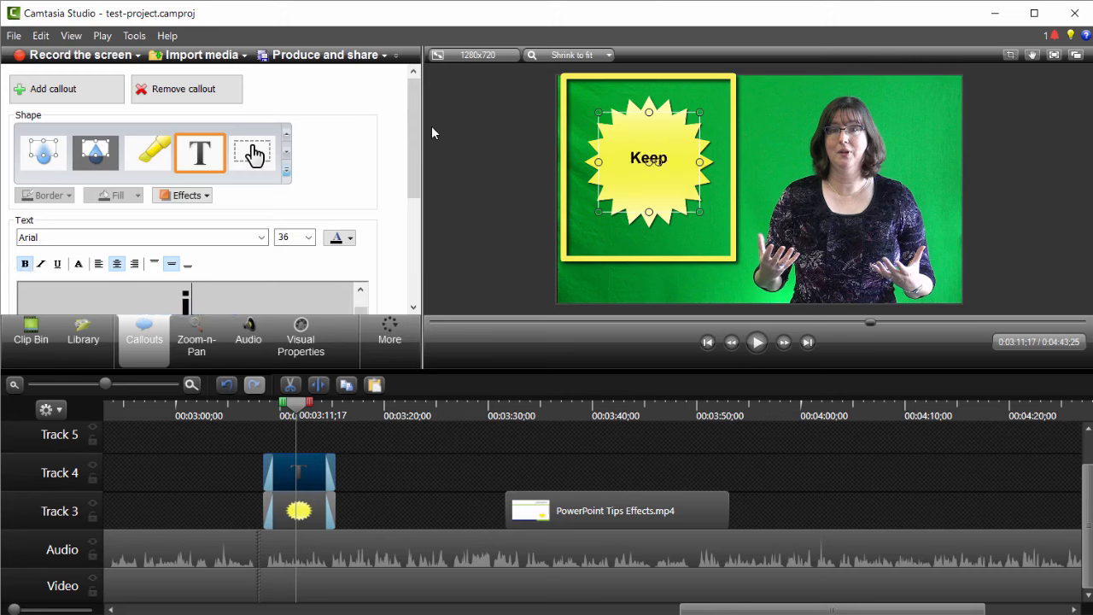
text(it simple)
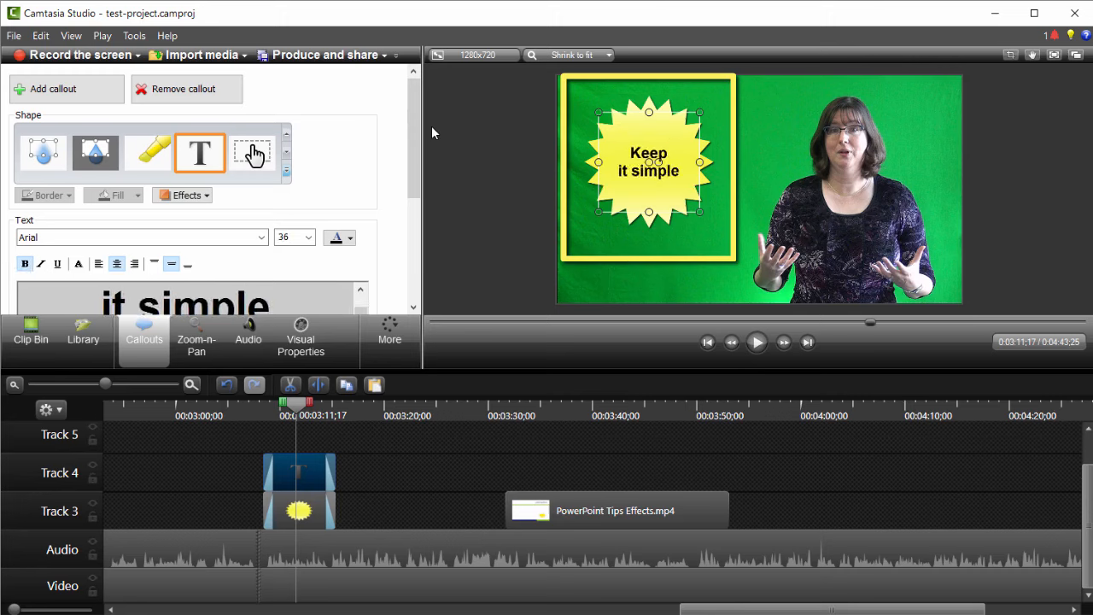
click(504, 216)
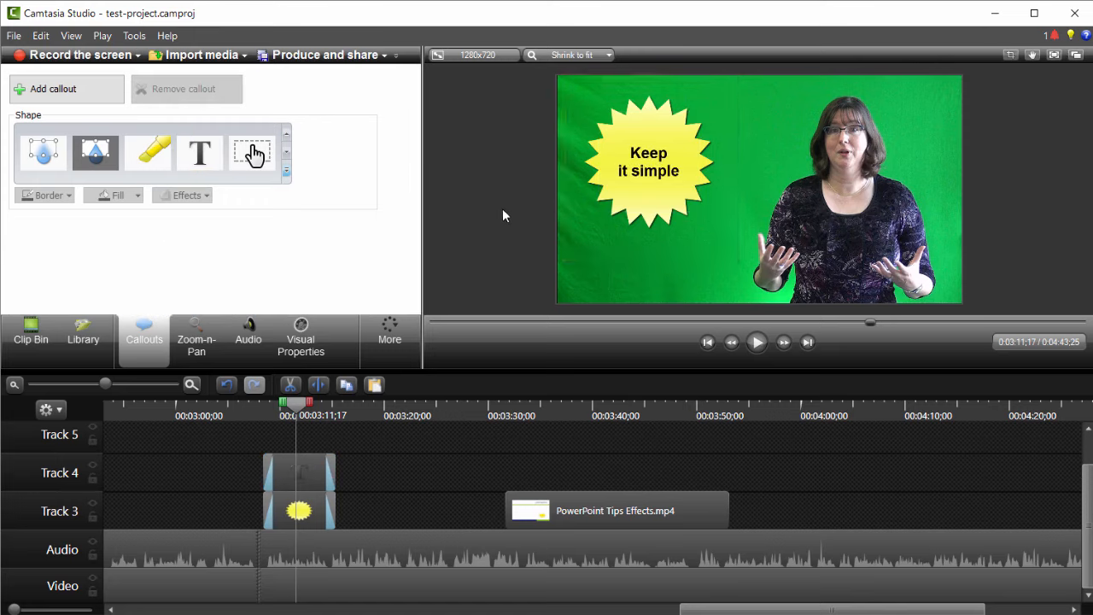
Step: Replay the "Keep it simple" callout passage and examine its ending around 0:03:14;12 against the speech
drag(297, 404, 272, 413)
click(757, 341)
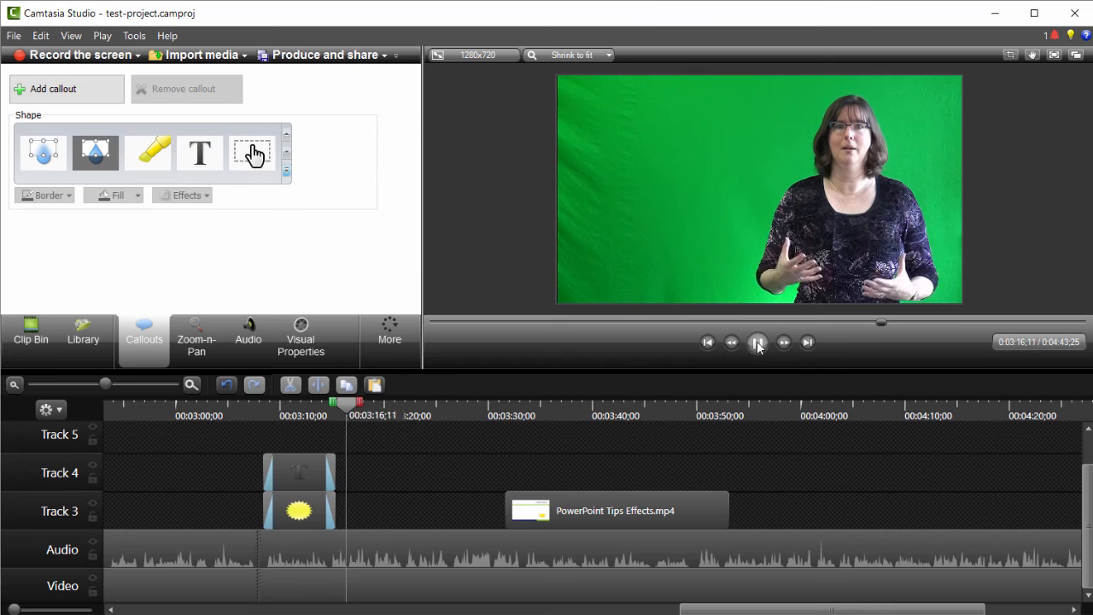
click(757, 343)
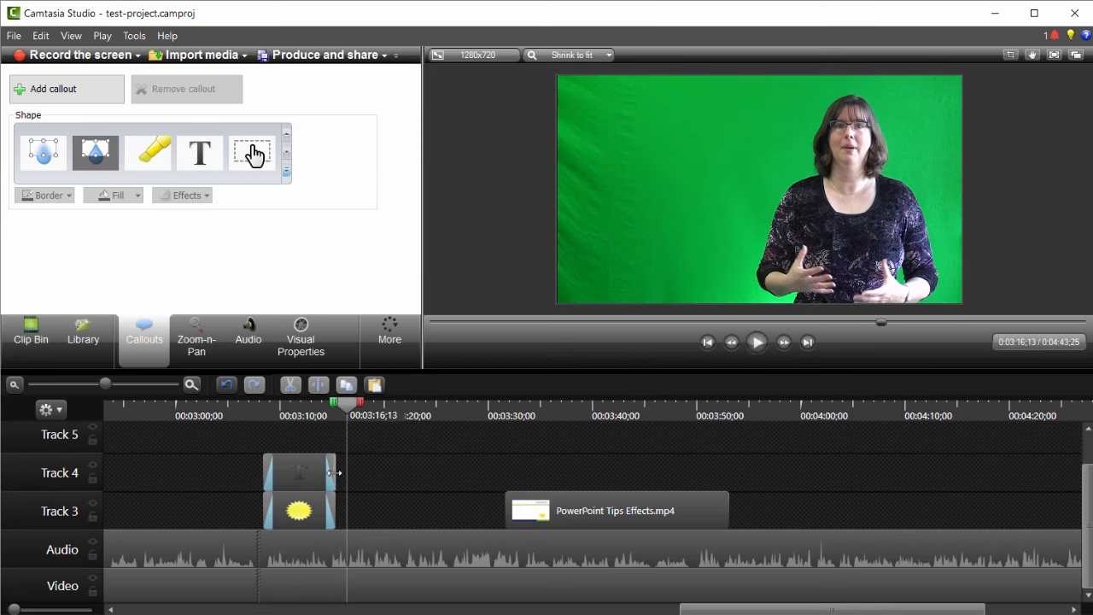
drag(347, 415, 327, 420)
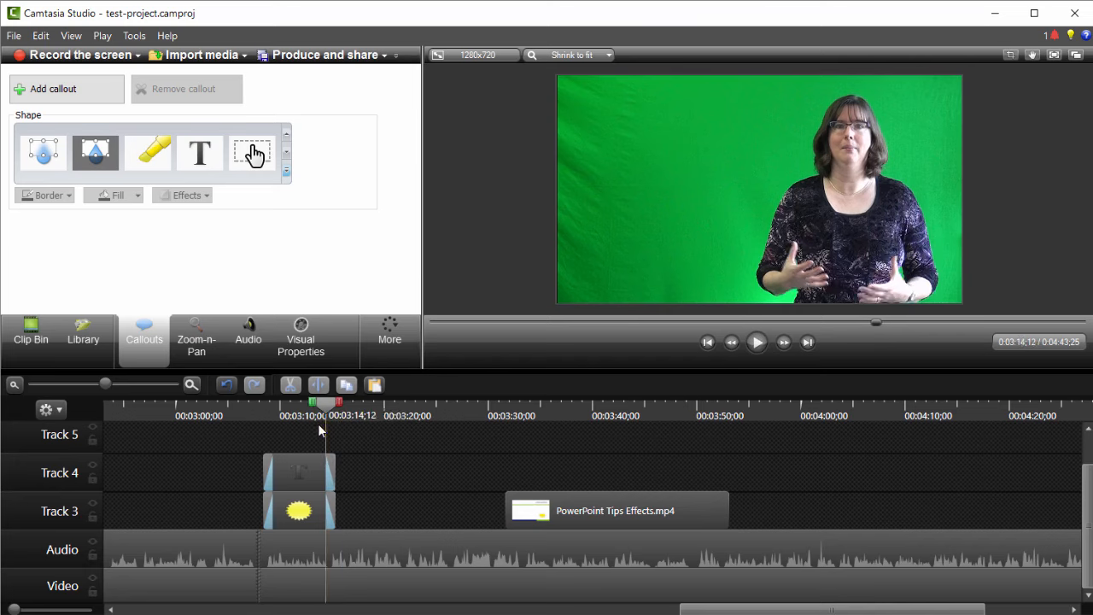
Step: Shorten the ends of the "Keep it simple" text and its starburst to the same point shortly after 0:03:14;12, and preview them at 0:03:11;09
click(193, 386)
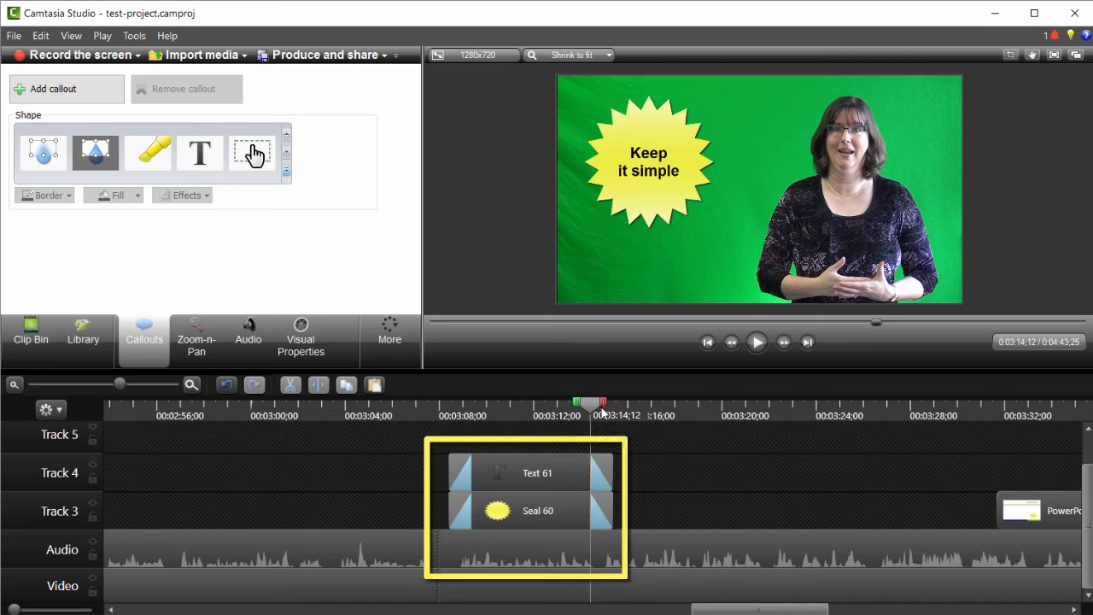
drag(598, 410, 639, 413)
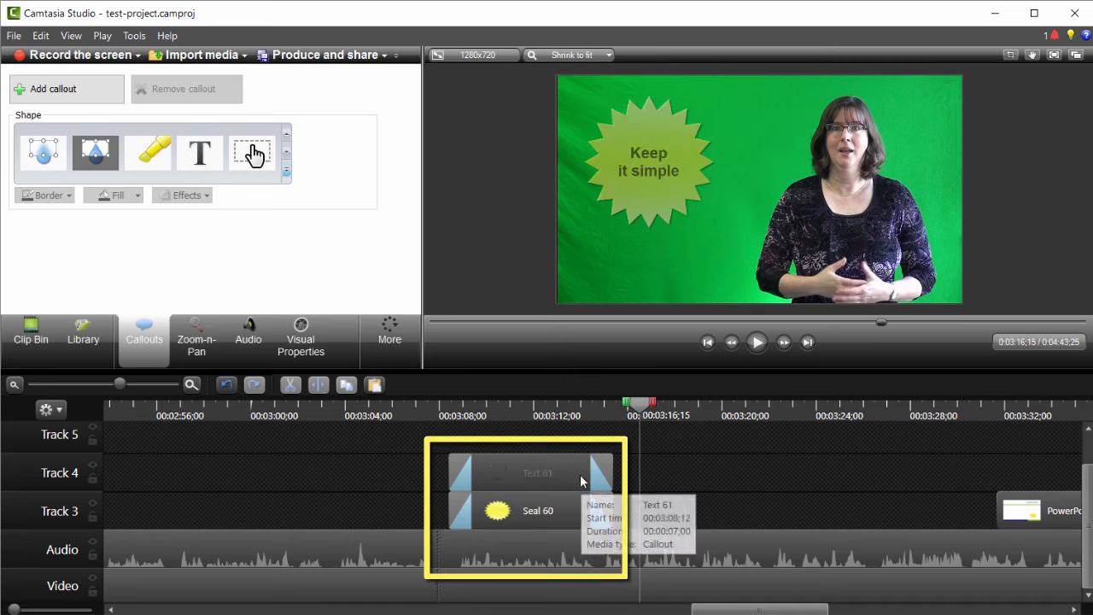
click(581, 480)
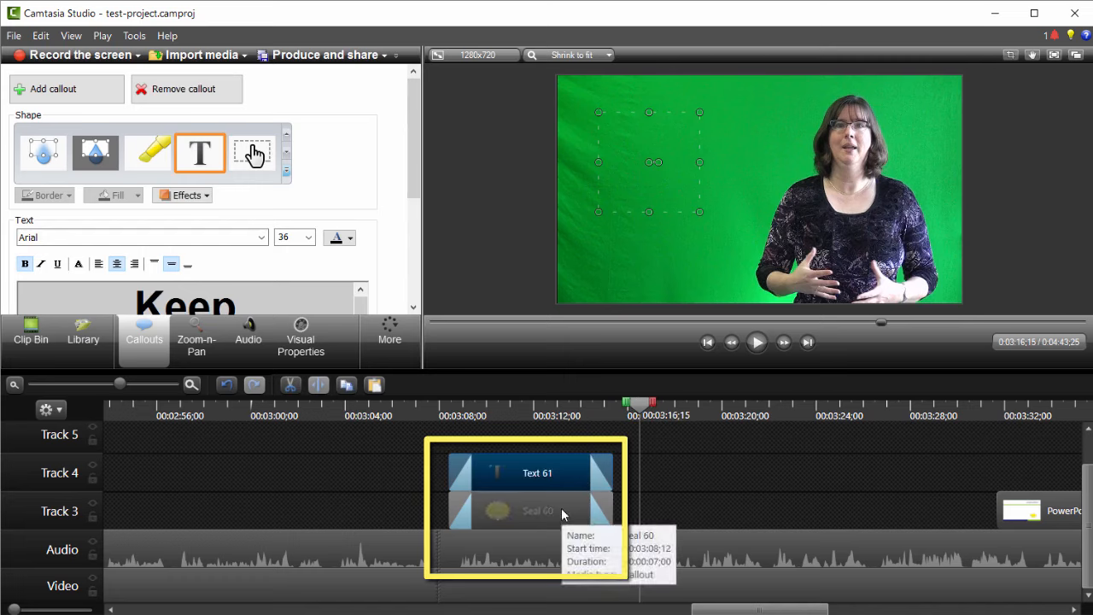
click(563, 512)
drag(610, 472, 599, 471)
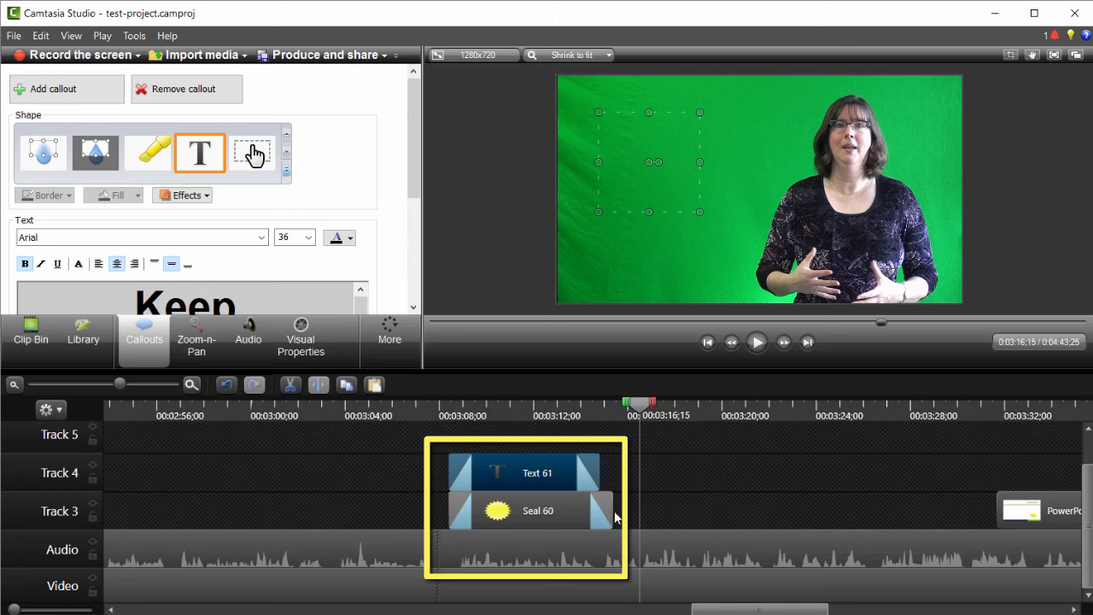
click(613, 510)
drag(613, 510, 599, 511)
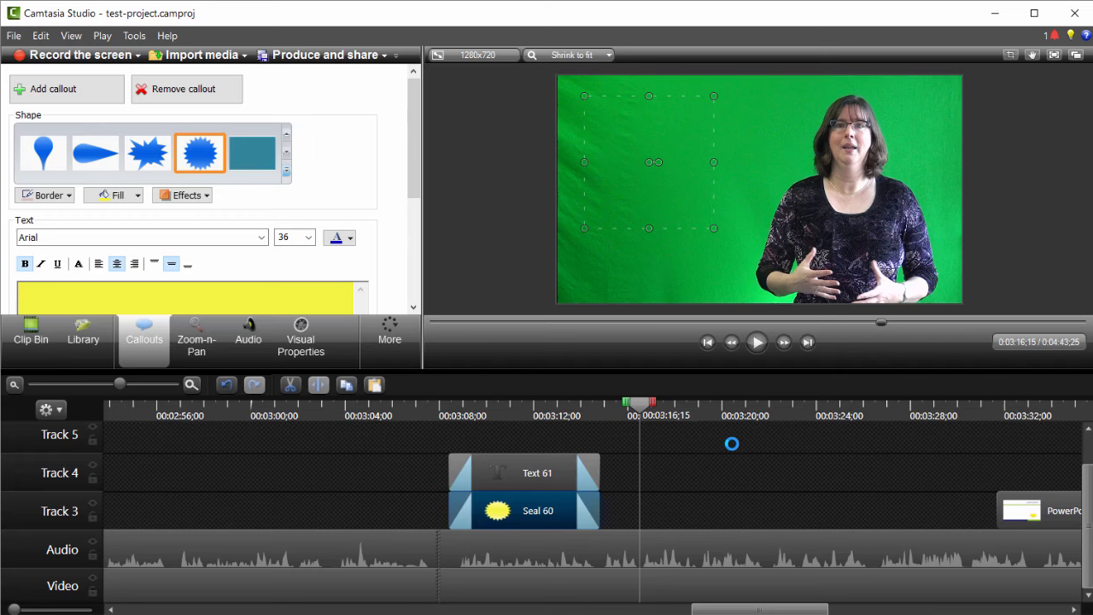
click(518, 408)
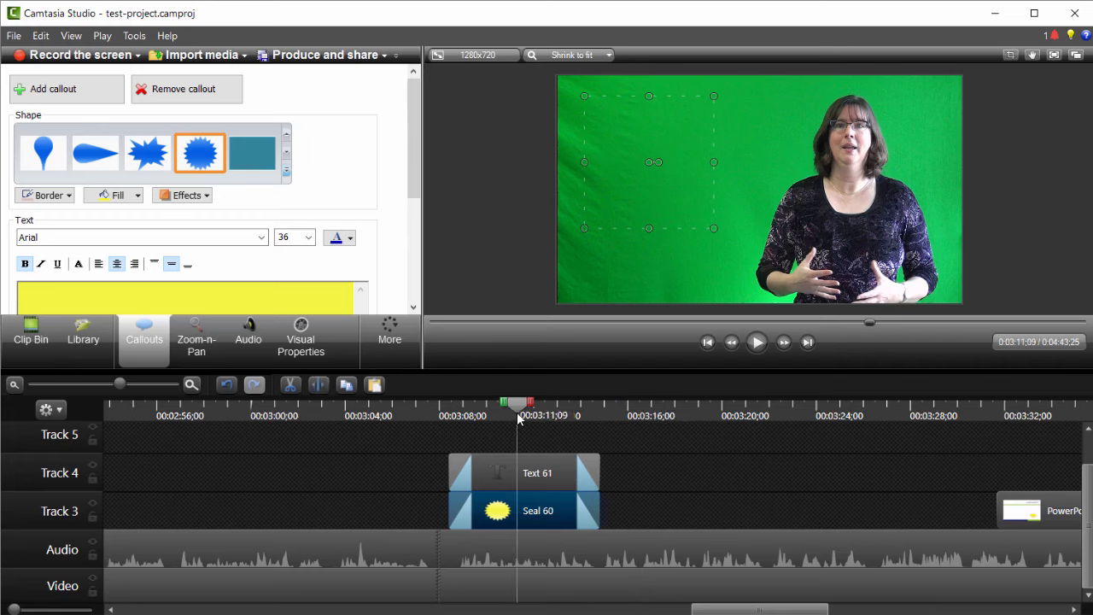
click(507, 267)
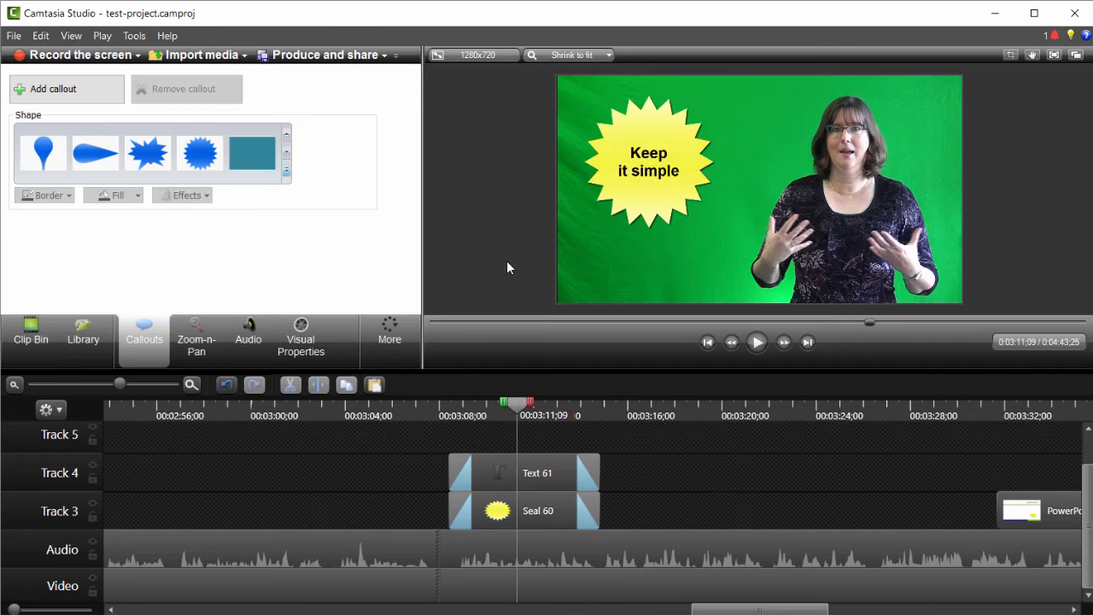